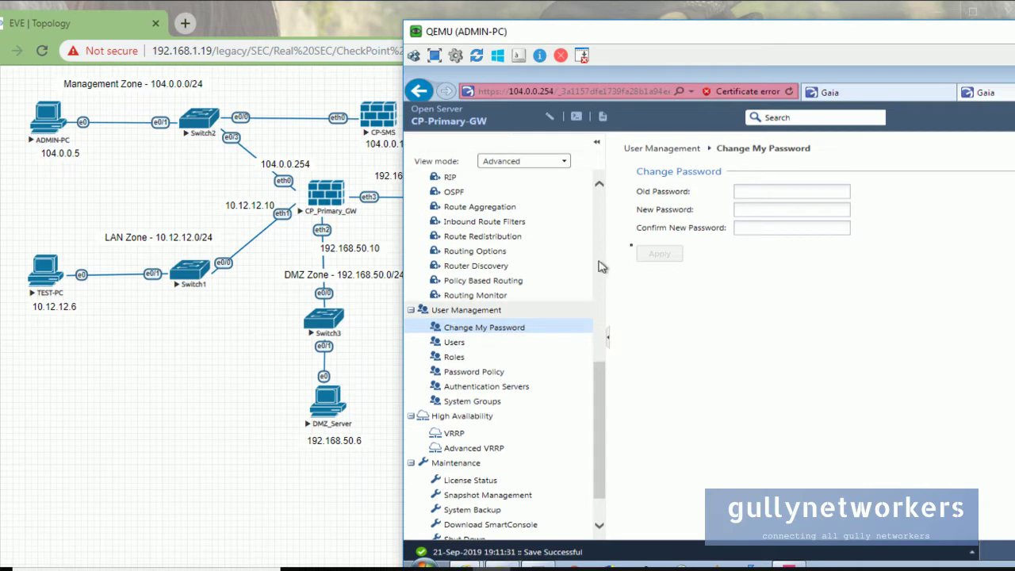
Step: Enter the current admin password, then the new password and its confirmation
left_click(796, 188)
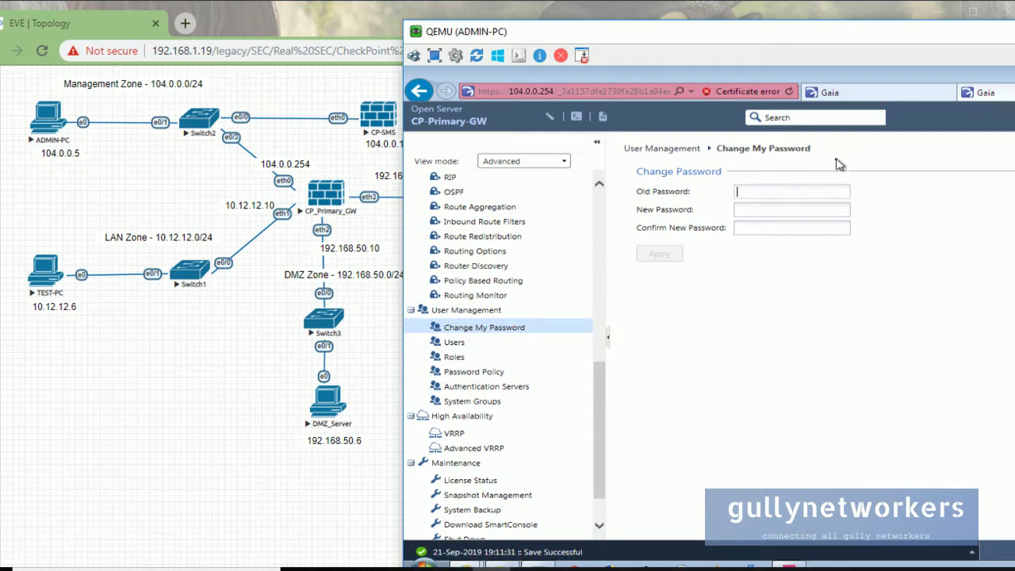
key("Tab")
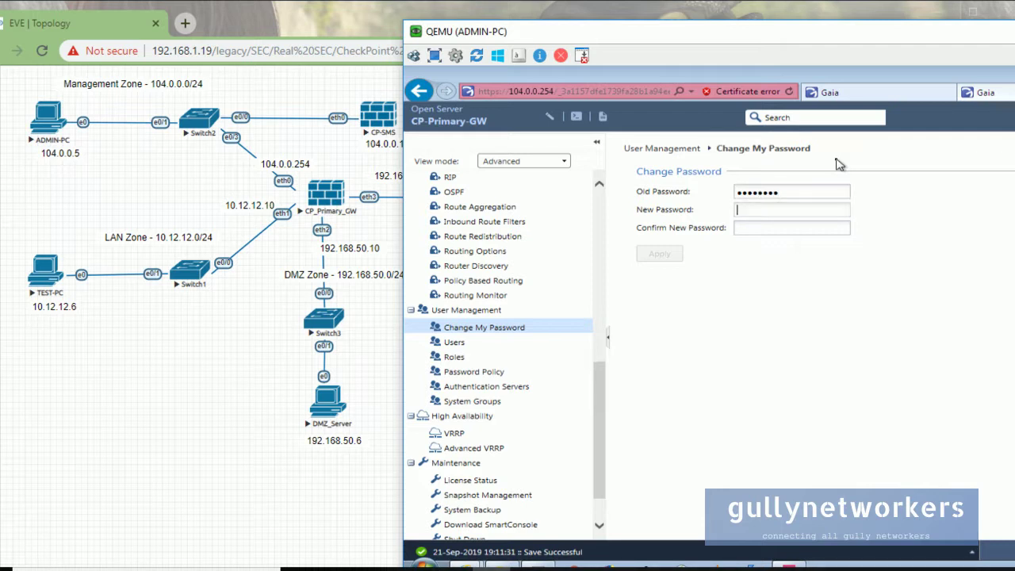
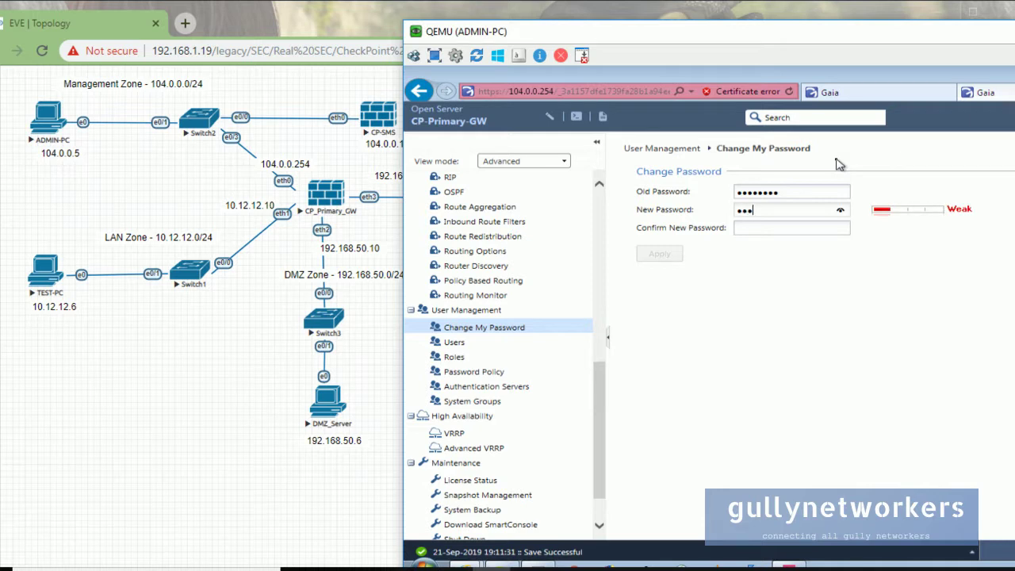
key("Tab")
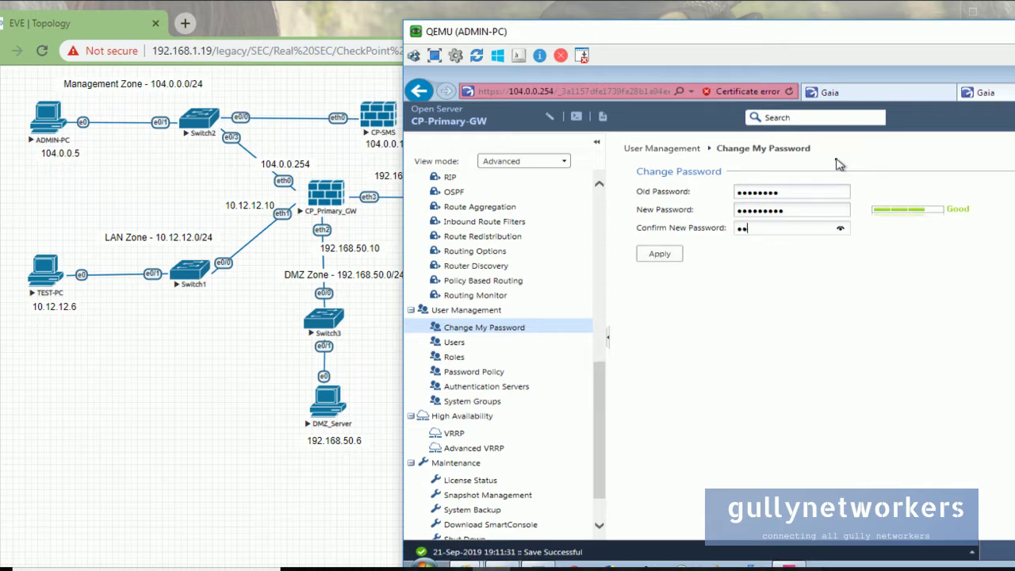
Step: Check the confirmation password in plain text, then apply the new admin password
left_click(840, 229)
left_click(840, 230)
left_click(840, 229)
left_click(840, 229)
left_click_drag(879, 47, 654, 44)
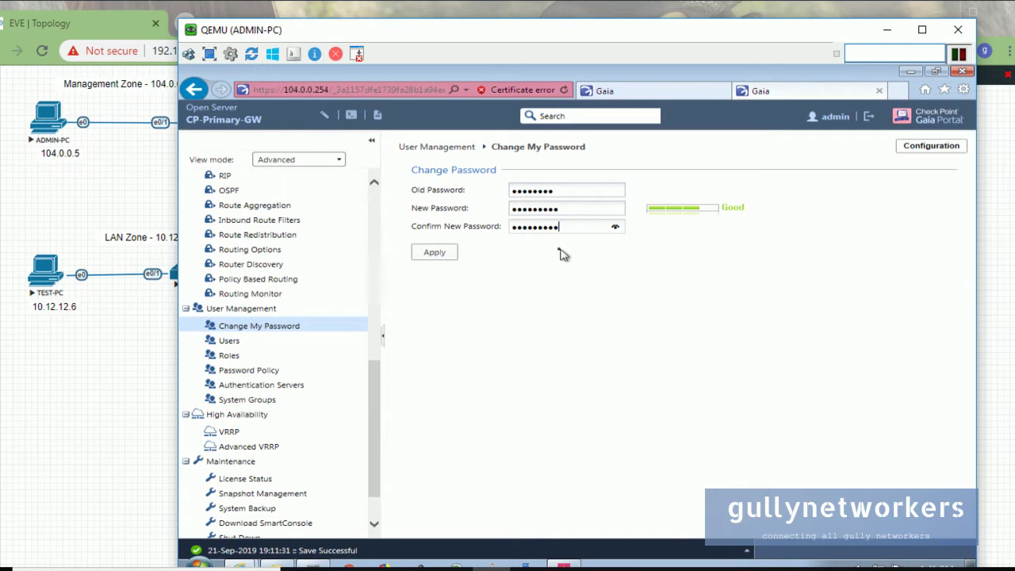
left_click(452, 255)
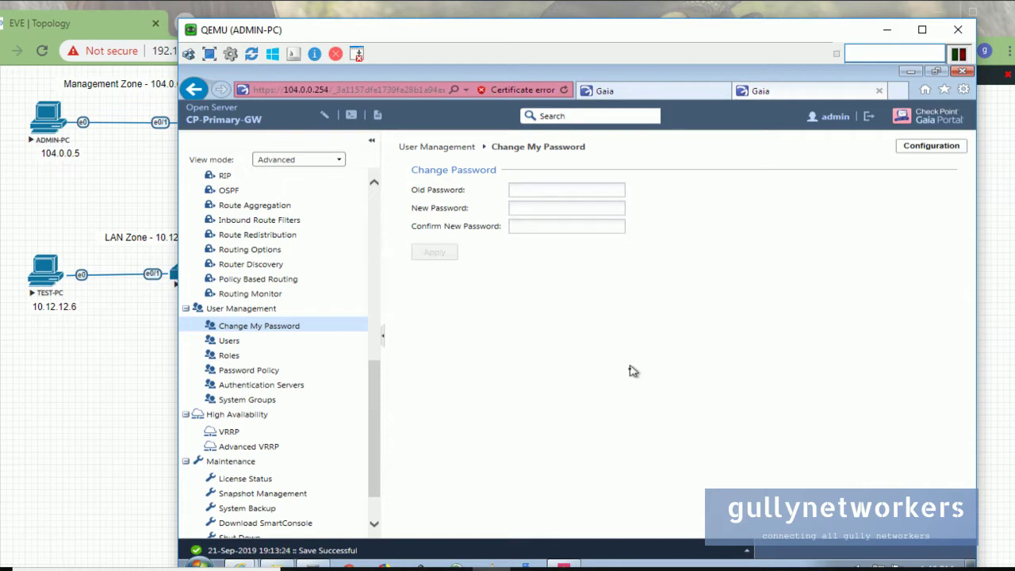
Step: Sign out, attempt to log back in as admin, and decline saving the password
left_click(869, 117)
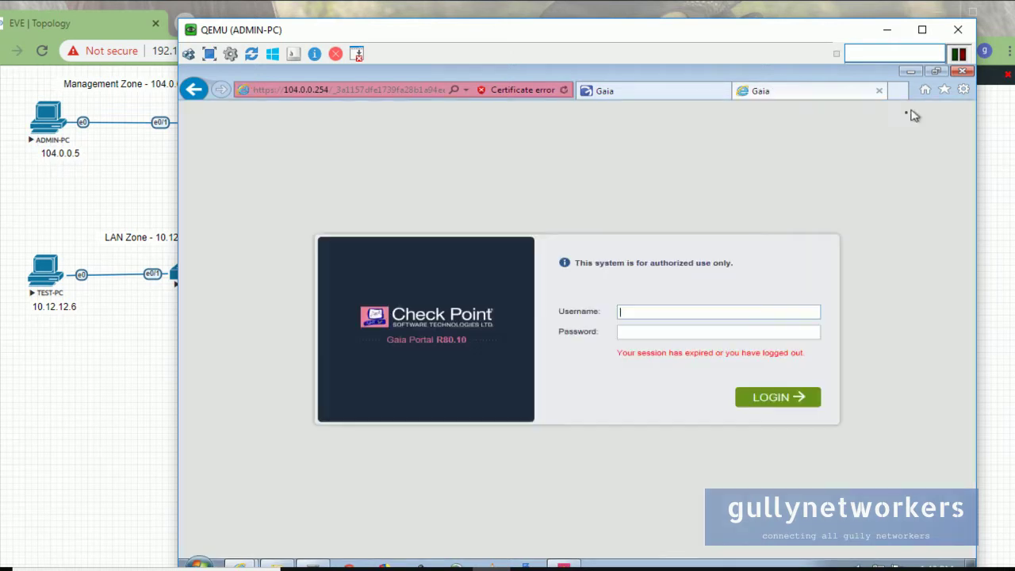
type("admin")
key("Tab")
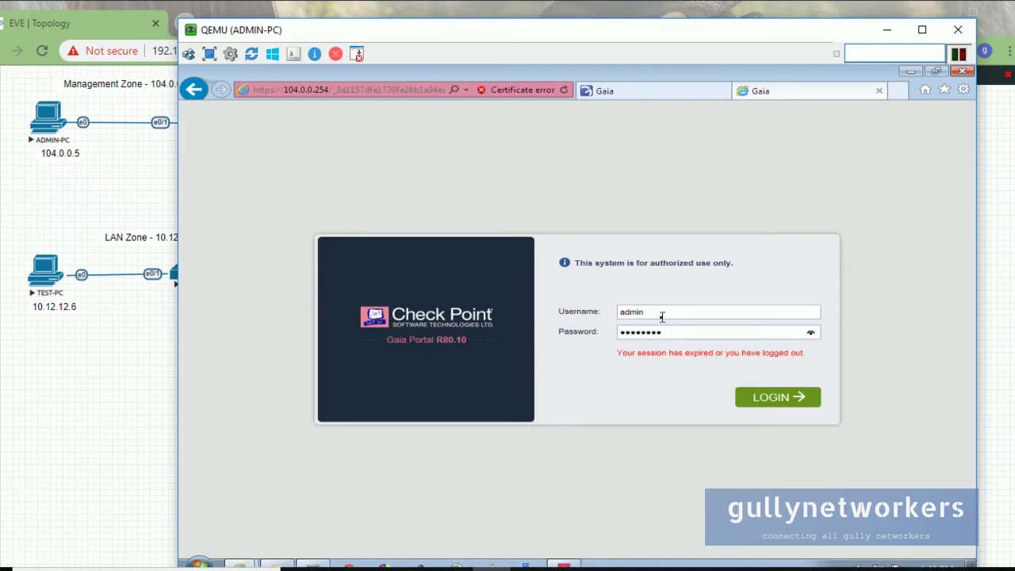
left_click(775, 405)
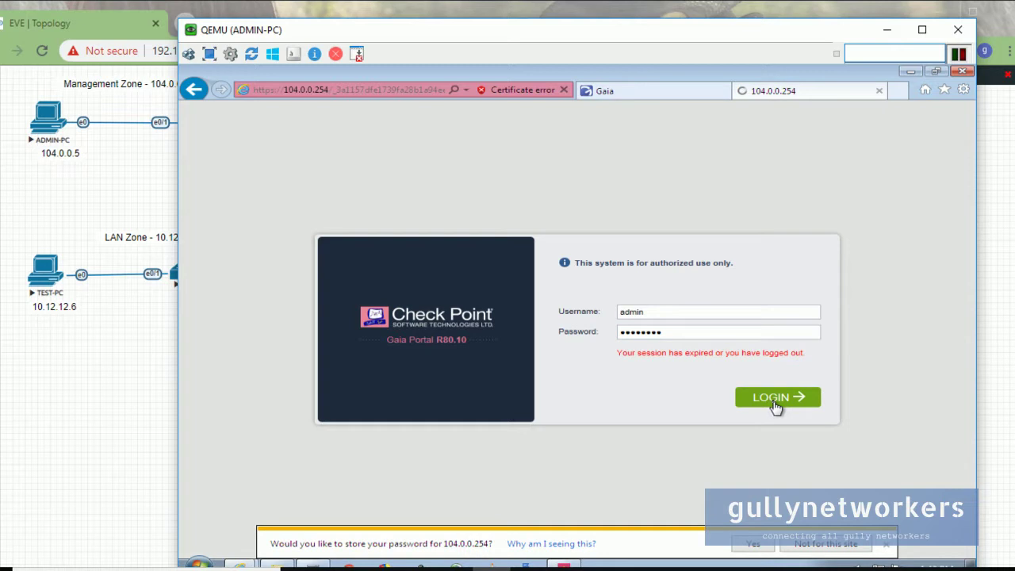
left_click(825, 544)
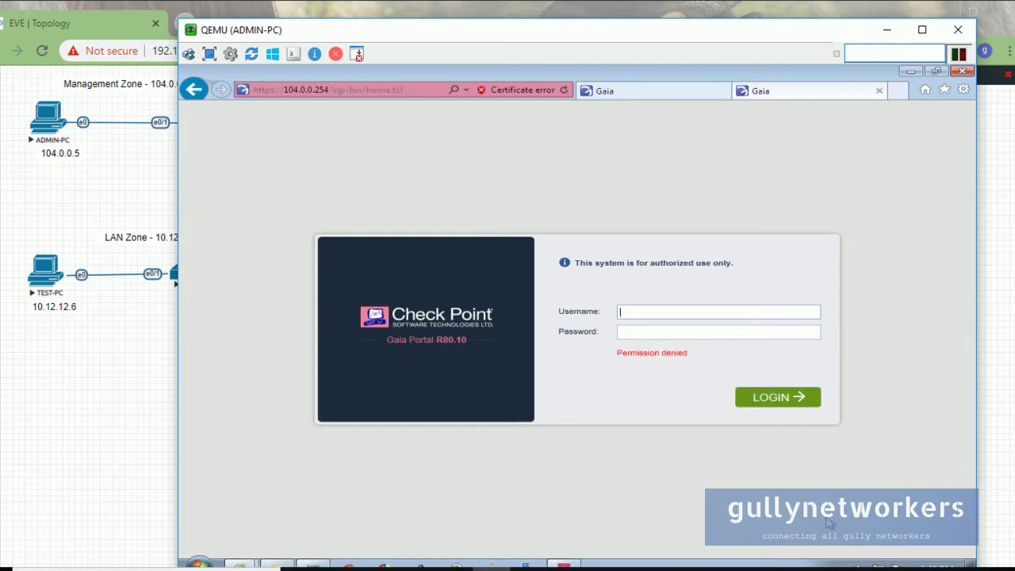
Step: Log in as admin with the new password after verifying it in plain text
left_click(740, 308)
type("admin")
key("Tab")
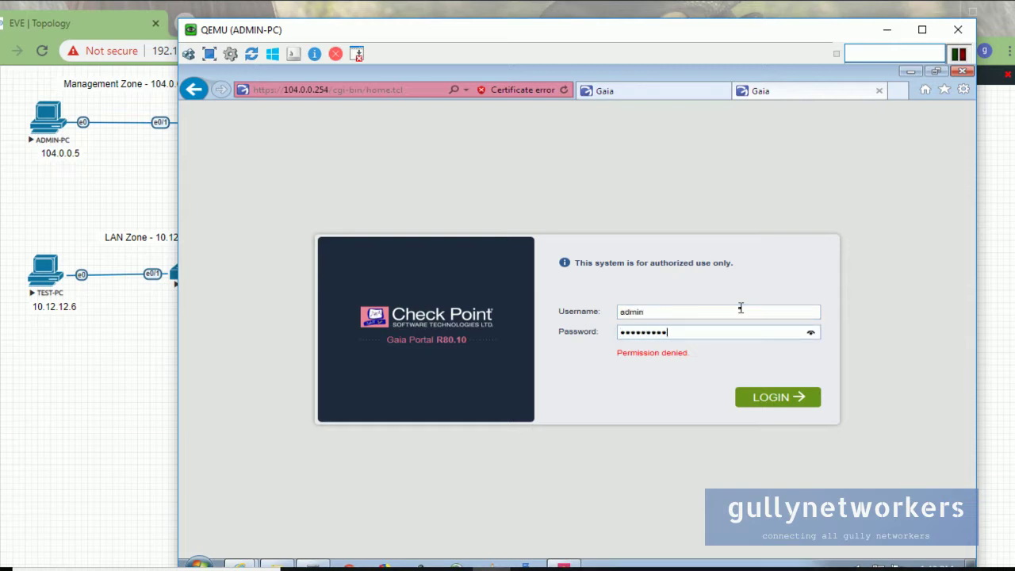
left_click(809, 332)
left_click(809, 332)
left_click(798, 401)
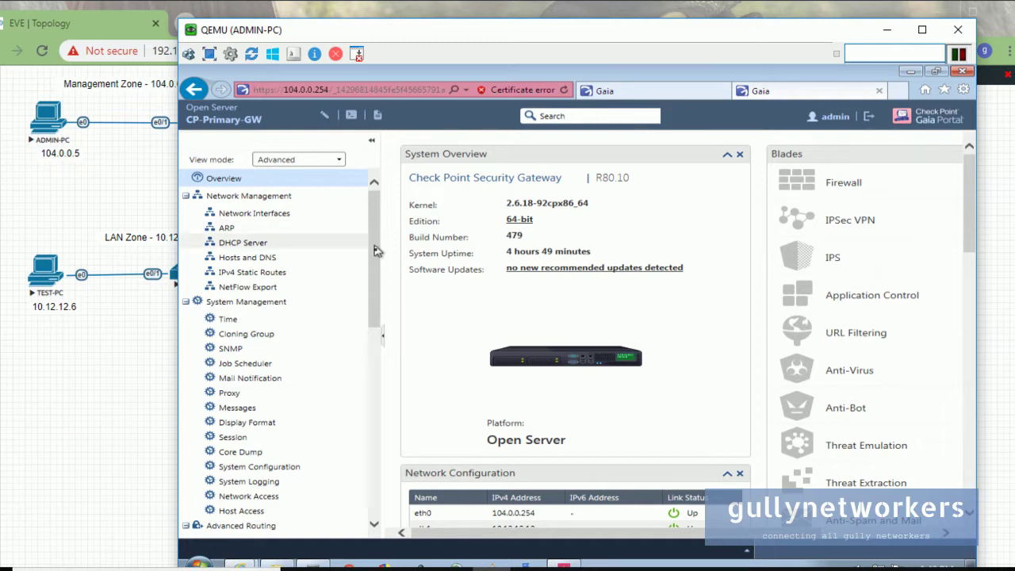
Step: Scroll the navigation tree to User Management and open the Users page
left_click_drag(375, 254, 370, 432)
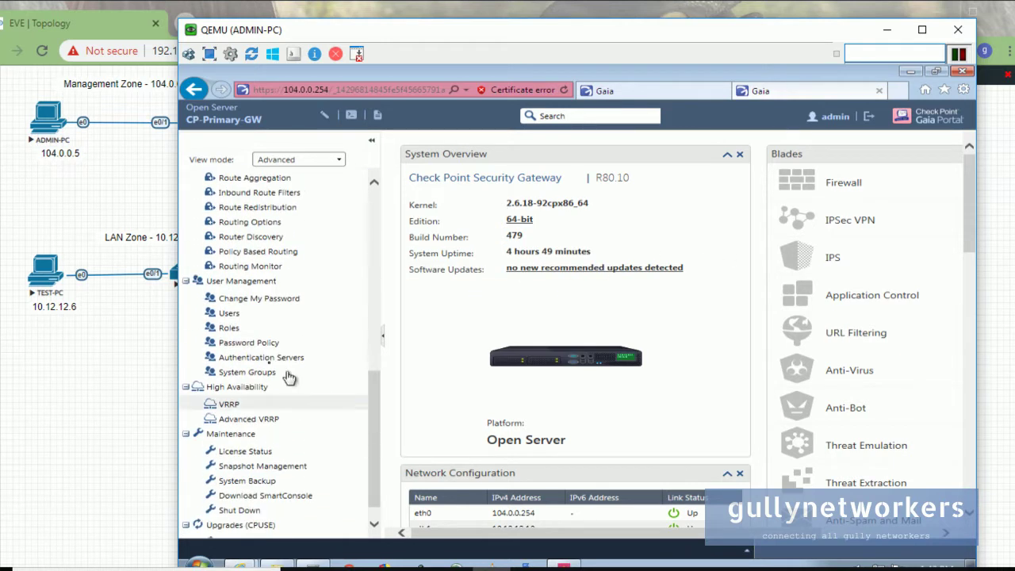
left_click(264, 320)
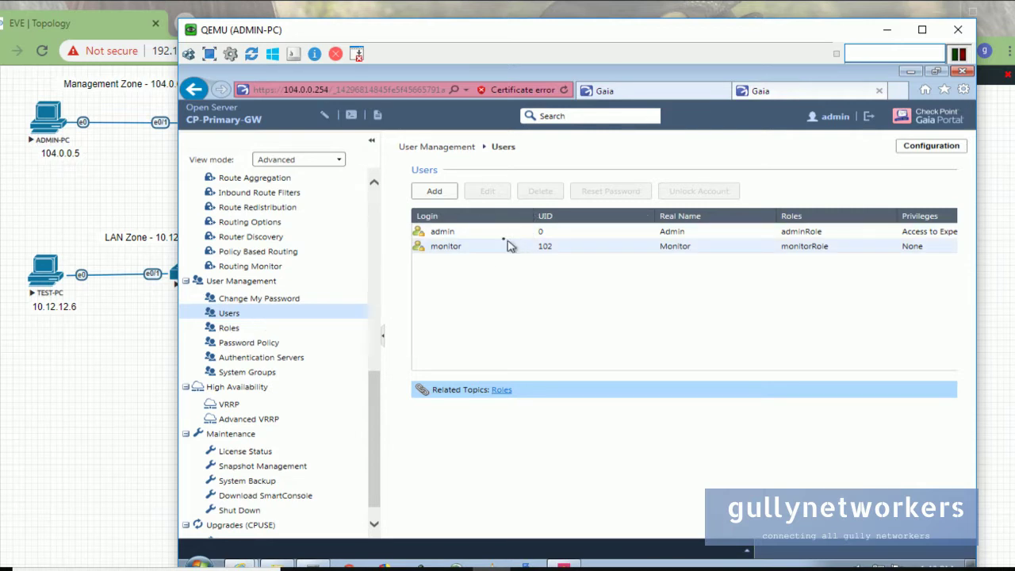
Step: Add a user with a login name and matching password, checking the auto-filled real name and home directory
left_click(453, 200)
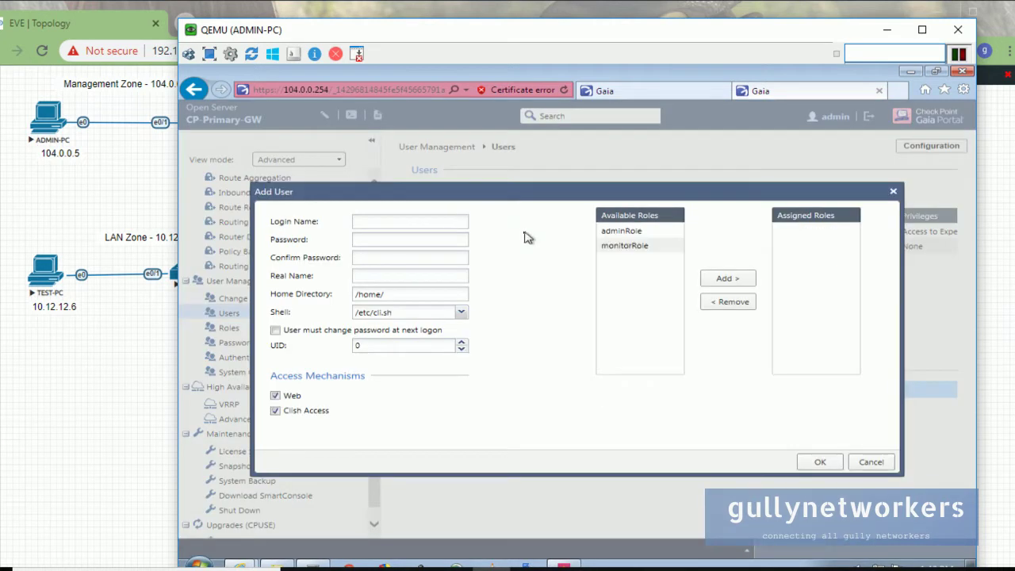
key("Tab")
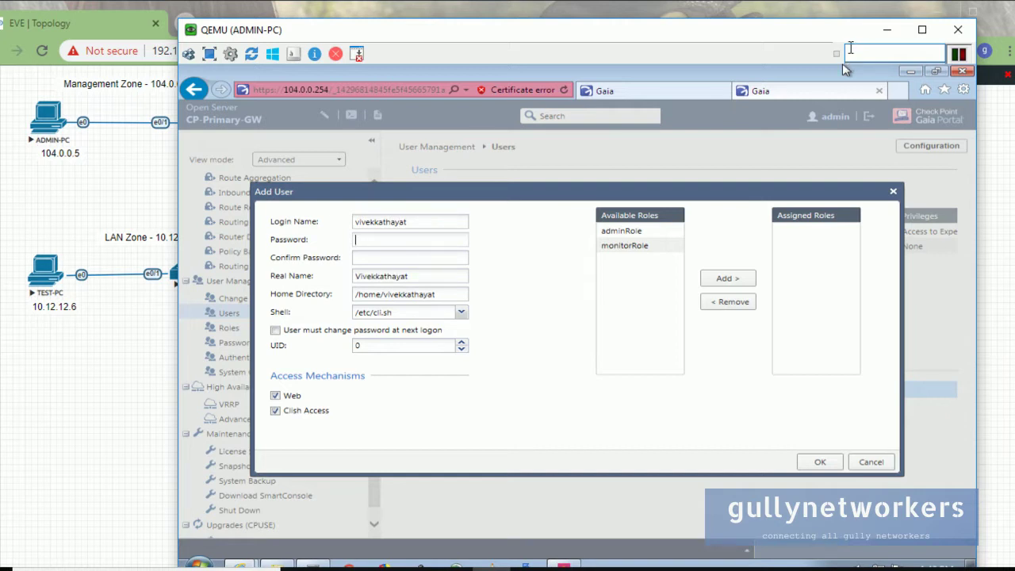
type("*******")
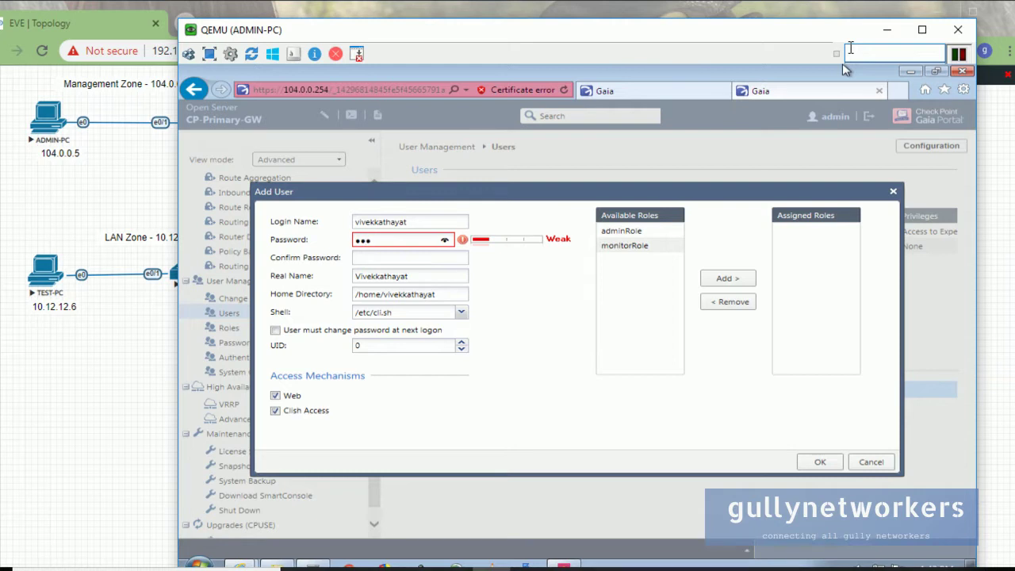
type("**")
key("Tab")
type("*********")
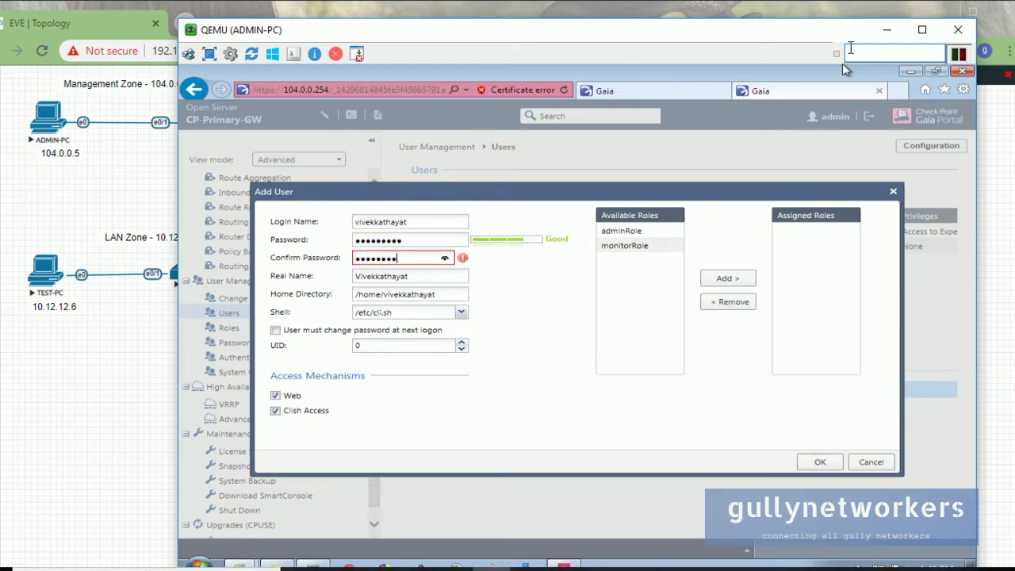
left_click(458, 259)
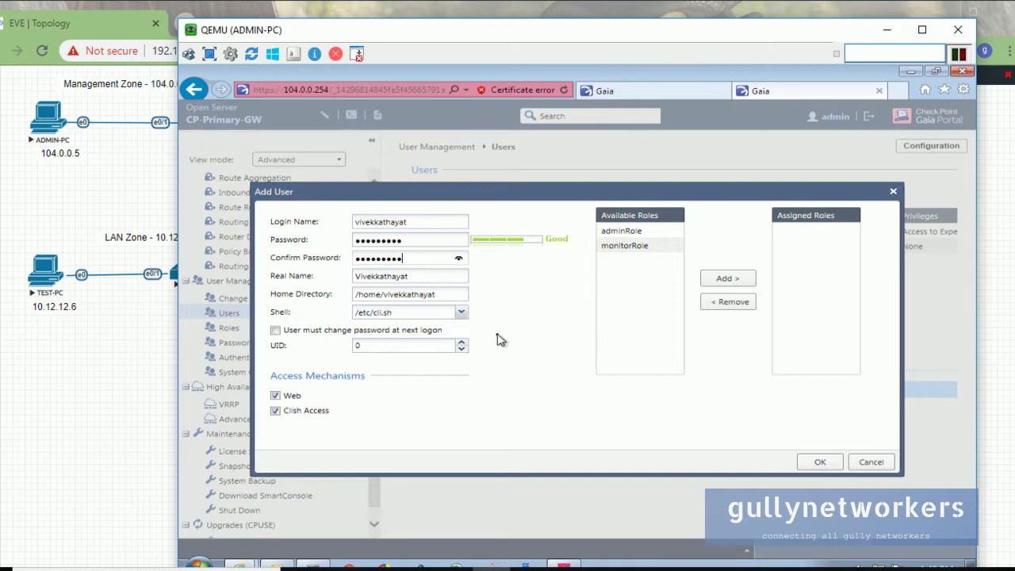
left_click(433, 279)
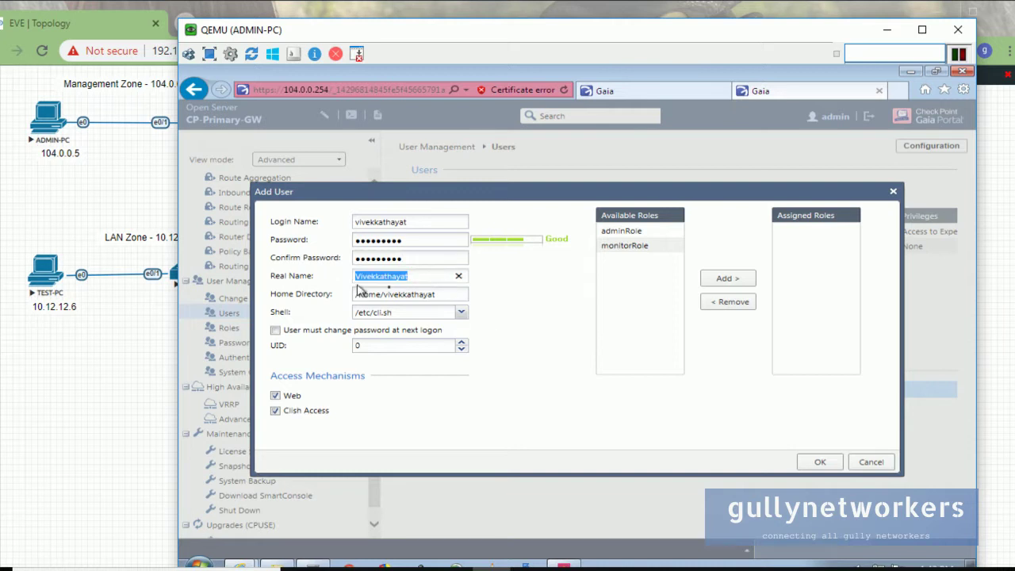
left_click(442, 294)
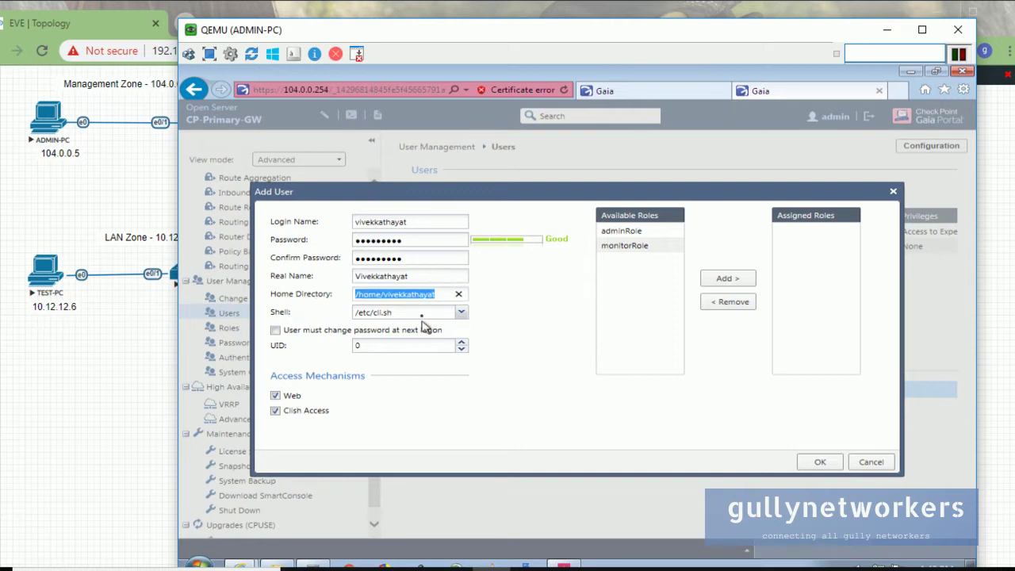
left_click(459, 314)
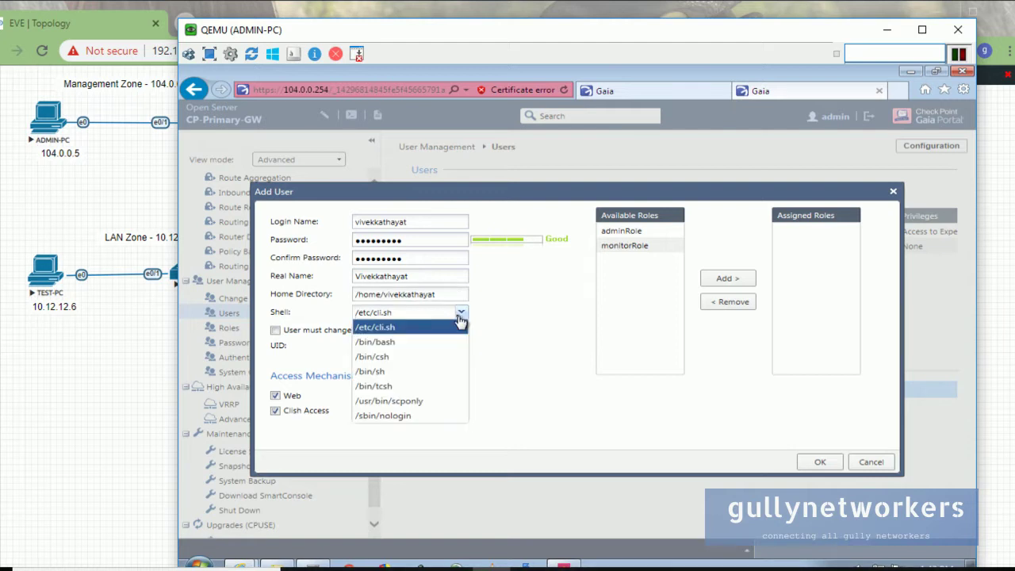
left_click(536, 378)
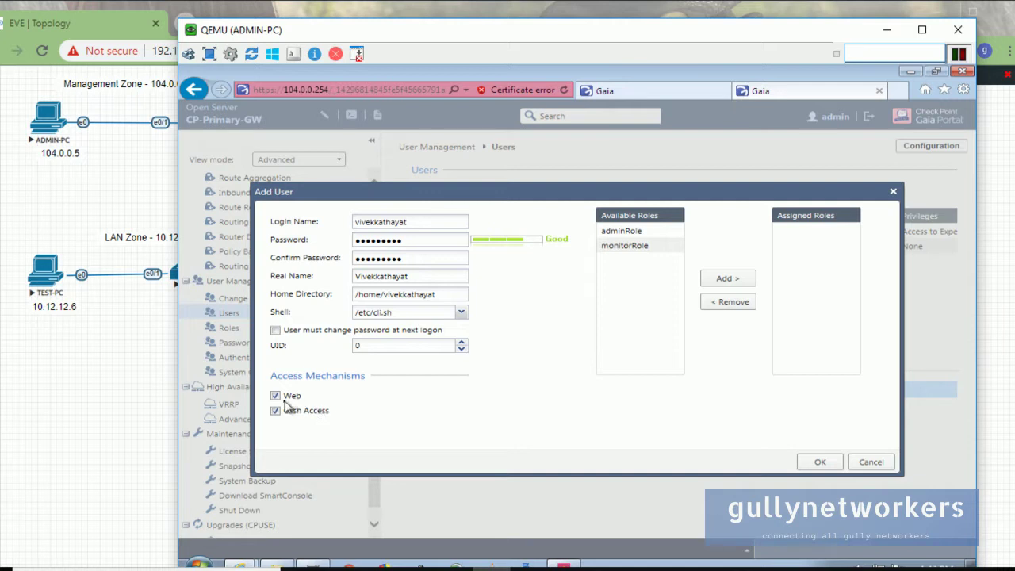
Step: Move adminRole from Available Roles into the user's Assigned Roles
left_click(634, 232)
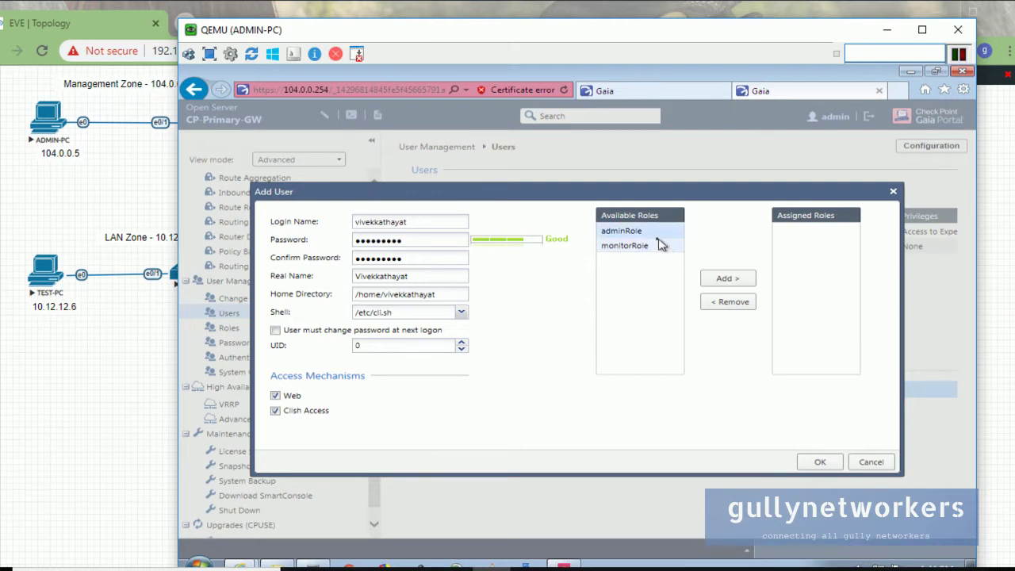
left_click(728, 279)
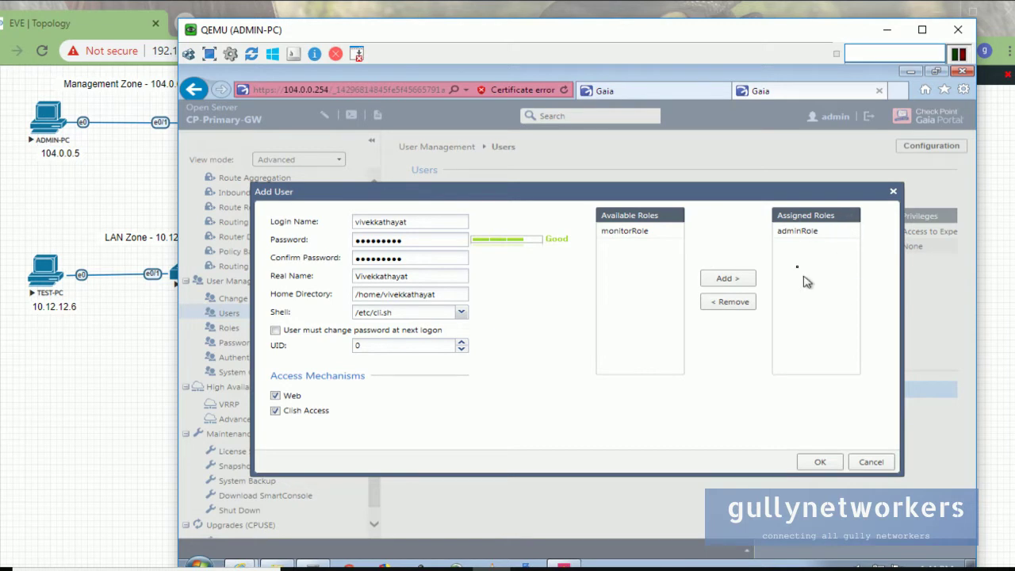
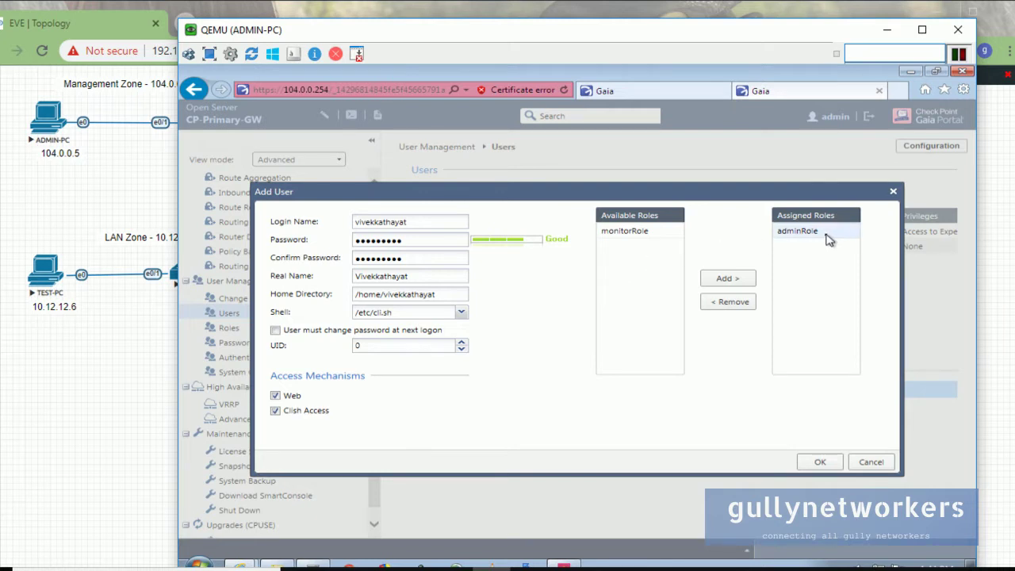
Step: Save the new user account with adminRole and select its row in the Users table
left_click_drag(416, 225, 345, 227)
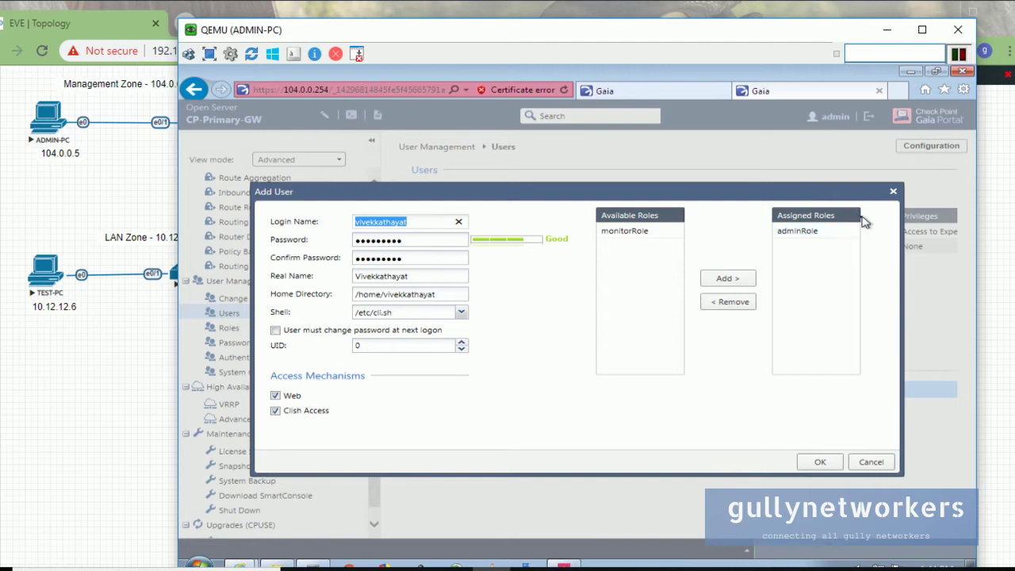
left_click(821, 461)
left_click(543, 261)
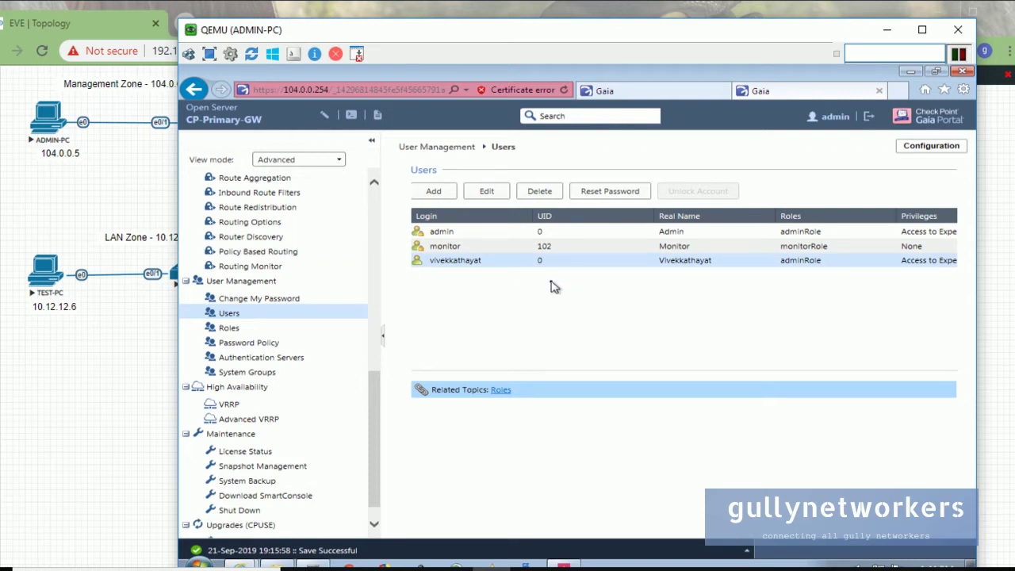
Step: Sign out of the admin session and log in with the new user's username and password
left_click(869, 118)
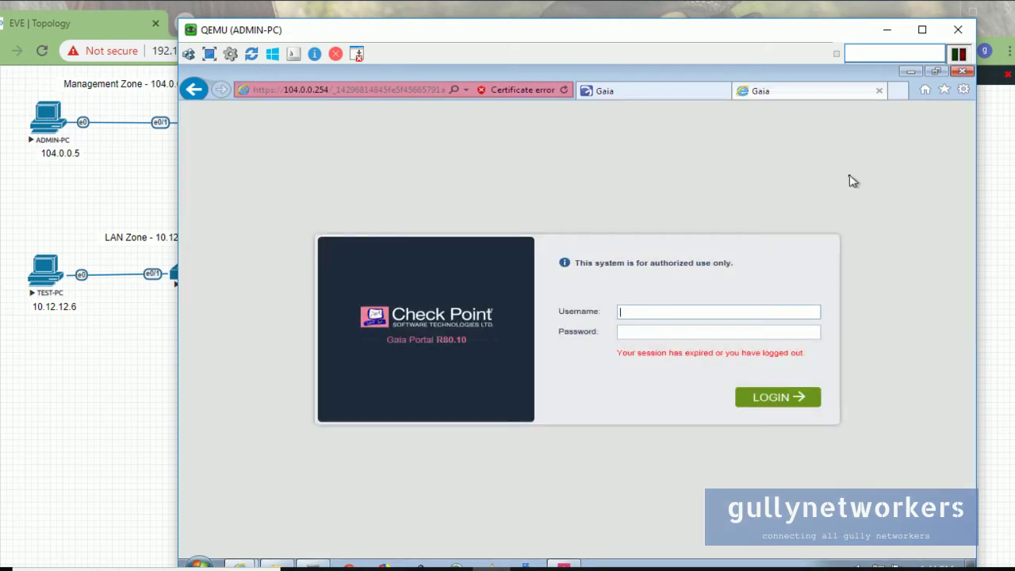
type("yat")
key("Tab")
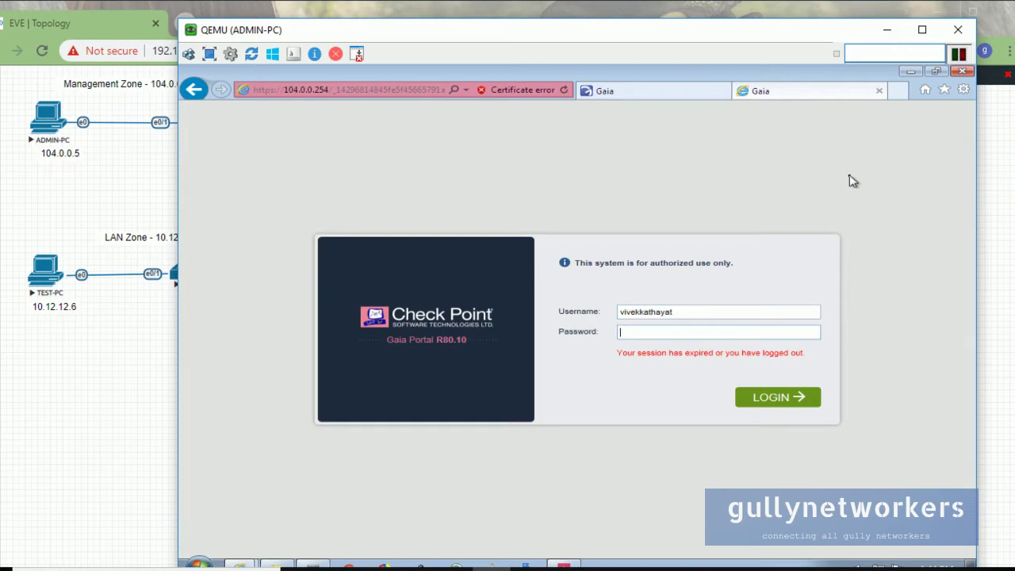
left_click(815, 333)
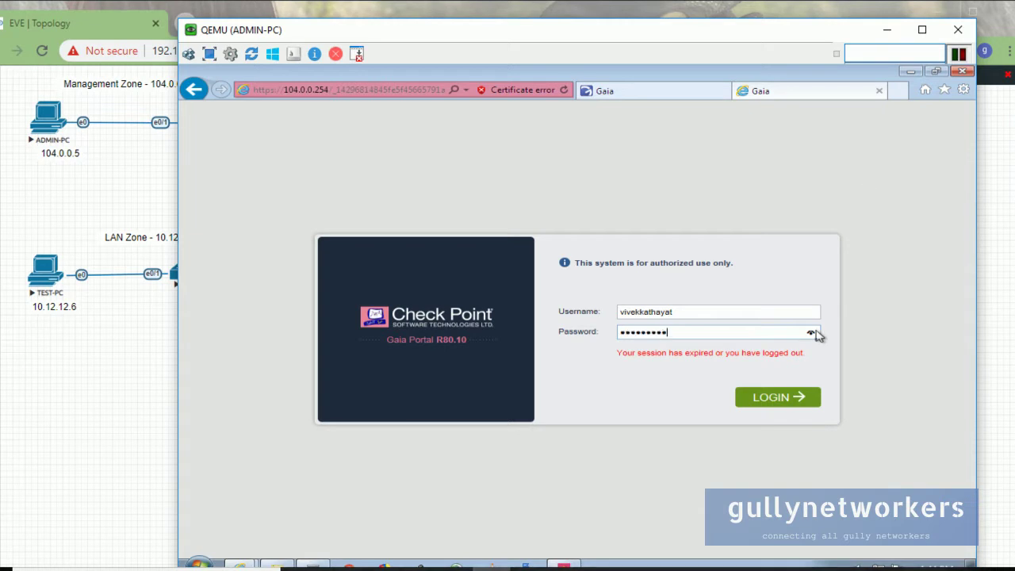
left_click(795, 396)
left_click(829, 544)
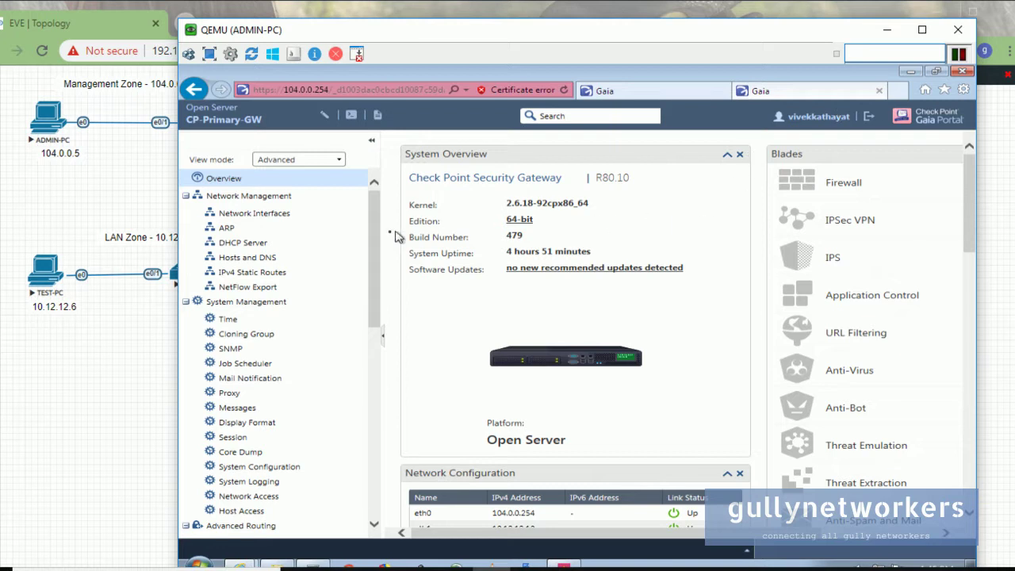
Step: Browse the Overview as the new user, dismiss the search tip, then sign out
scroll(377, 279, "down", 6)
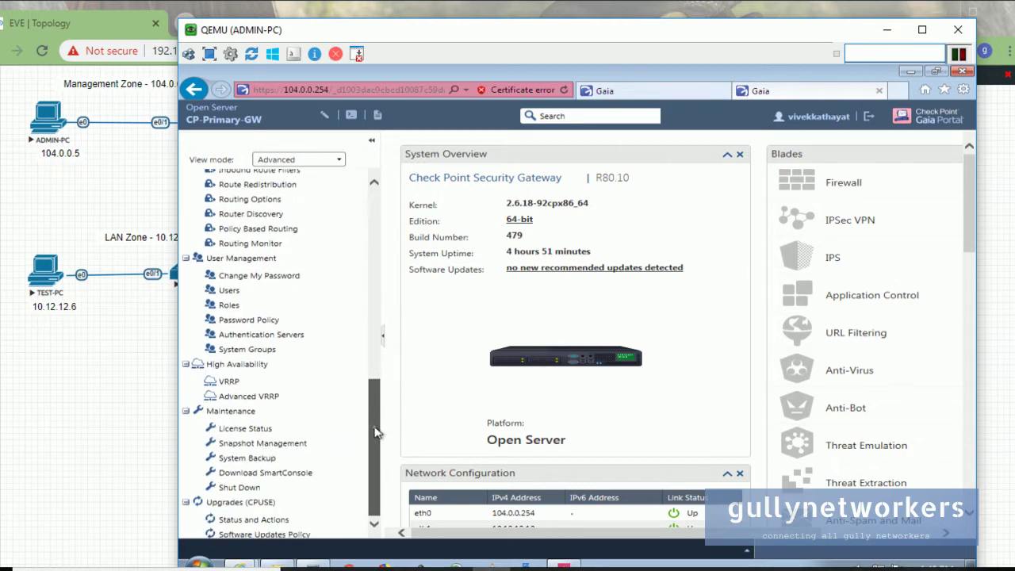
scroll(374, 242, "up", 5)
scroll(374, 242, "up", 2)
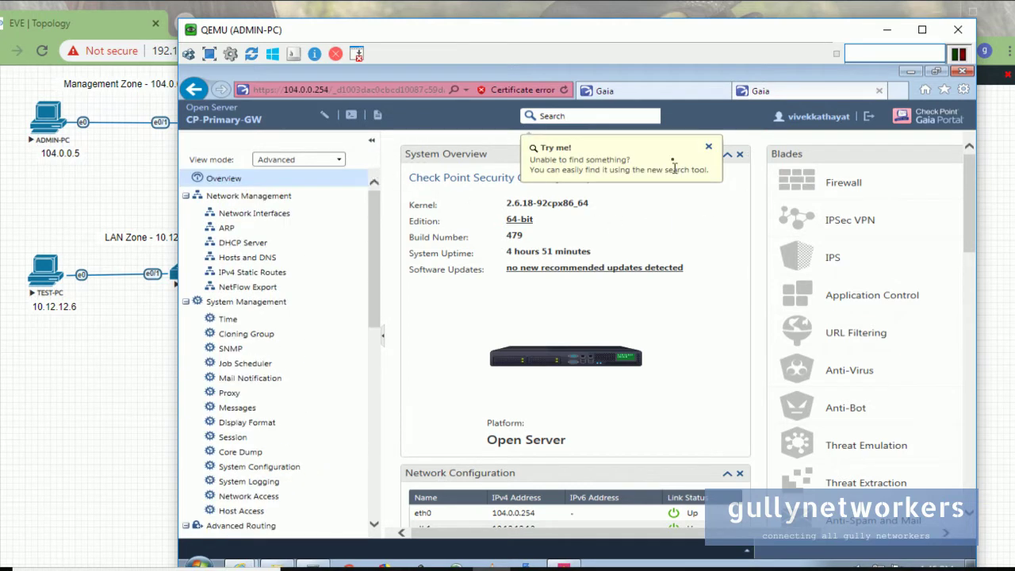
left_click(708, 149)
left_click_drag(971, 206, 961, 149)
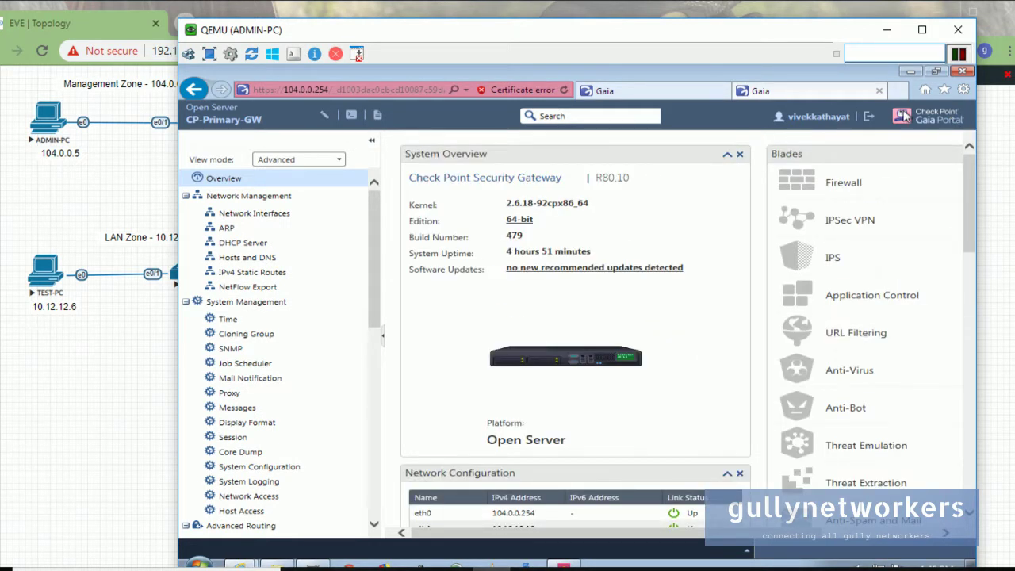
left_click(869, 118)
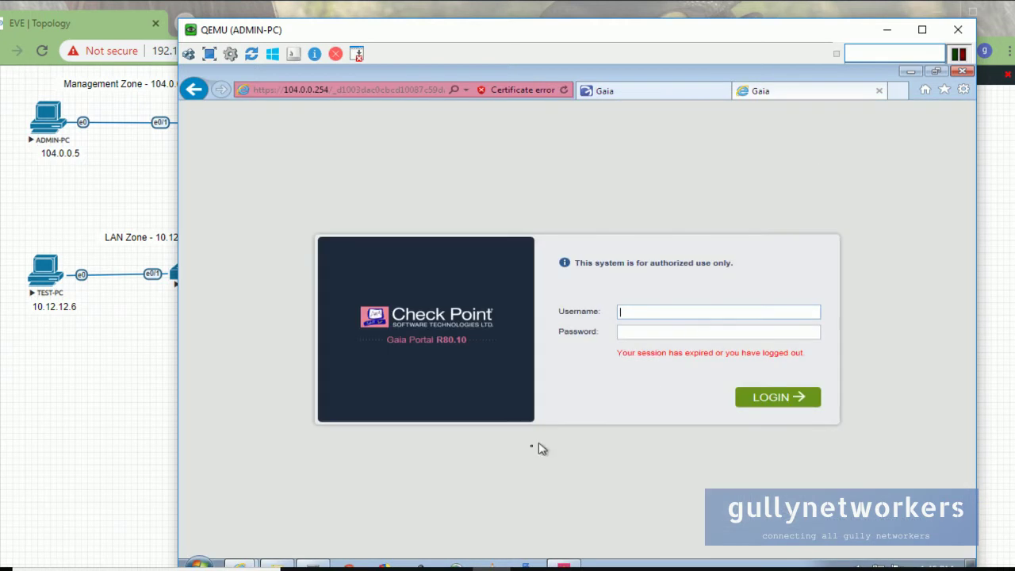
Step: Attempt an admin login, which is rejected with Permission denied
type("admin")
key("Tab")
type("••••")
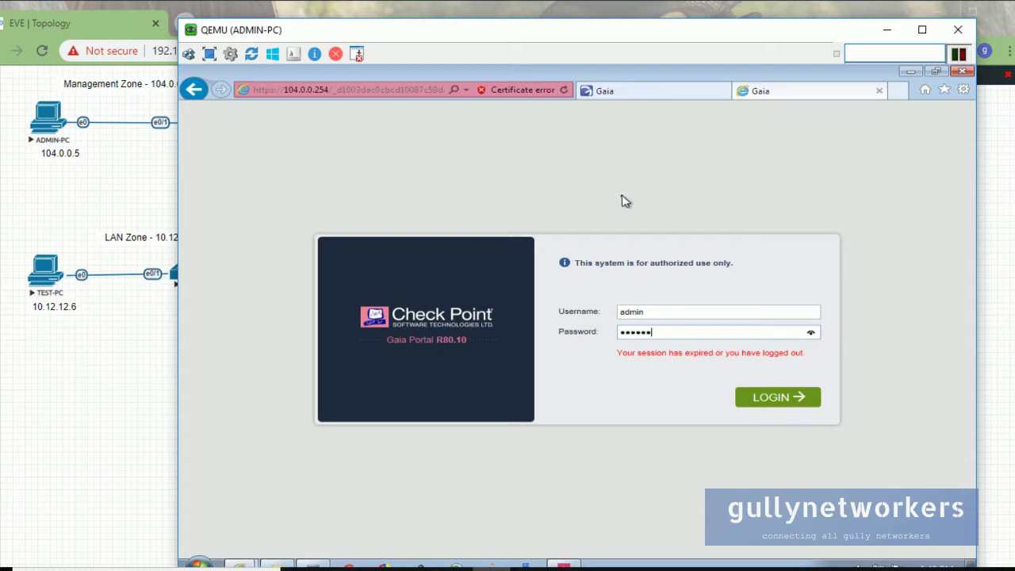
key("Return")
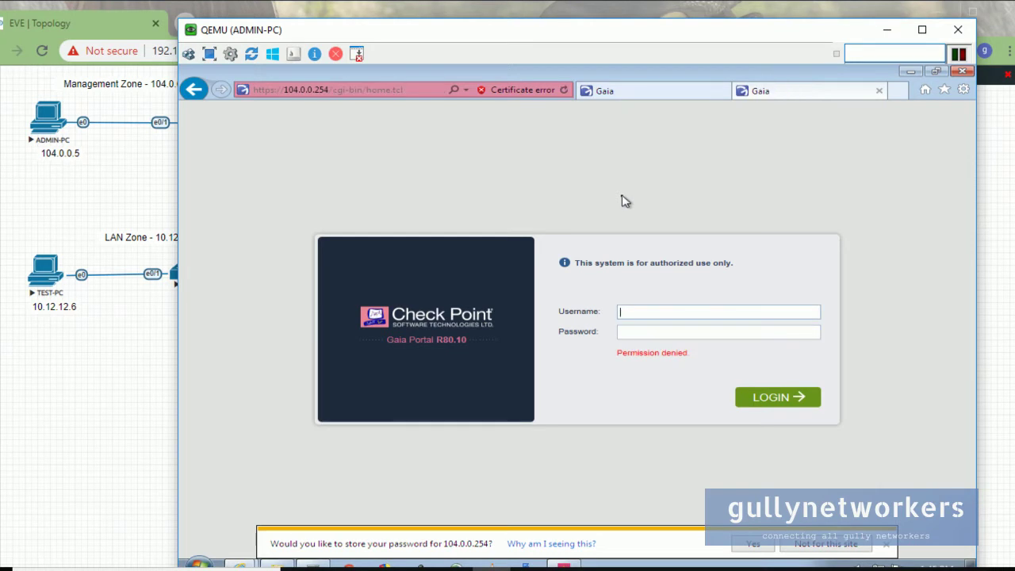
Step: Retry the admin login with the admin password and decline saving it
type("admin")
key("Tab")
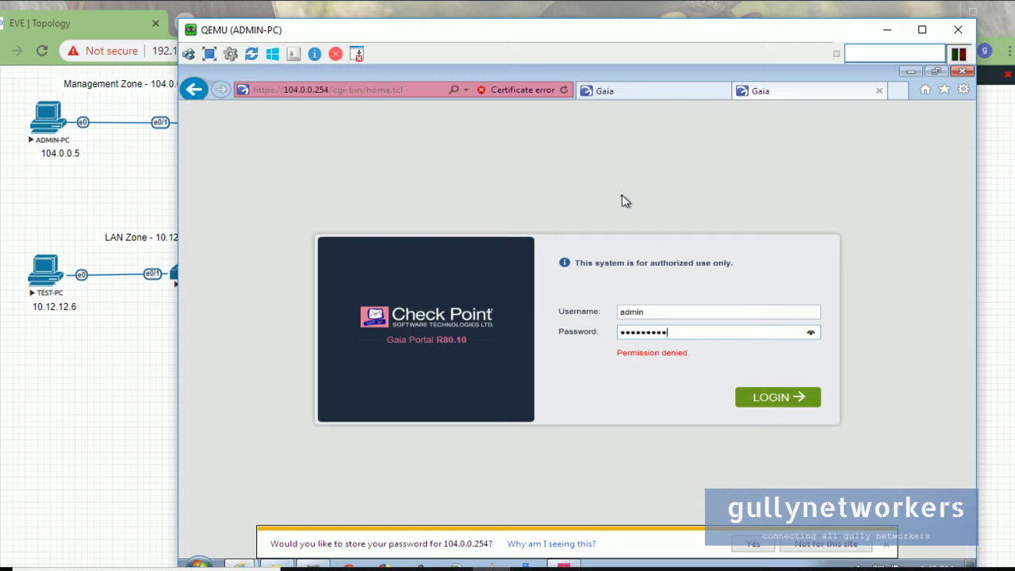
left_click(746, 397)
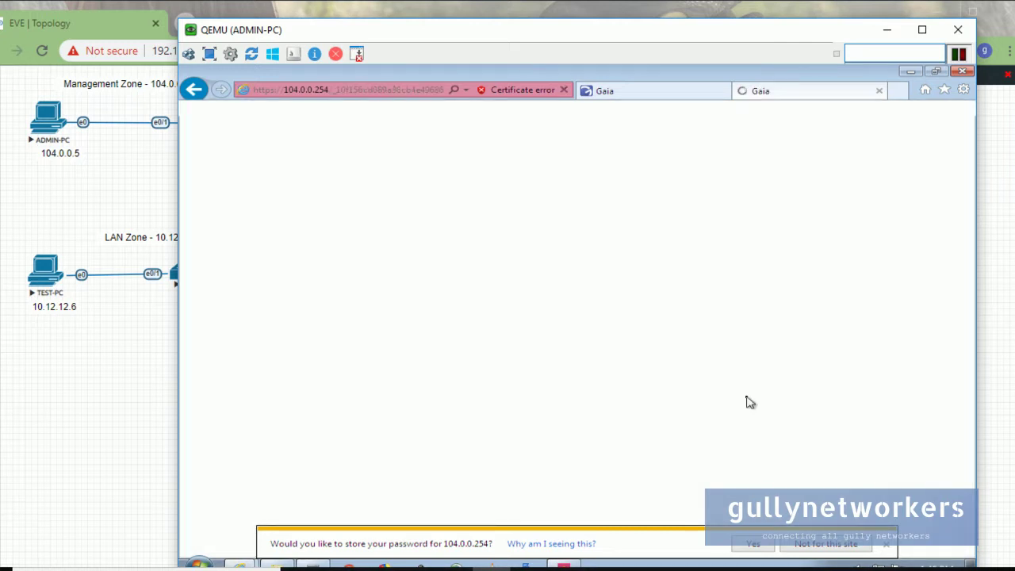
left_click(828, 543)
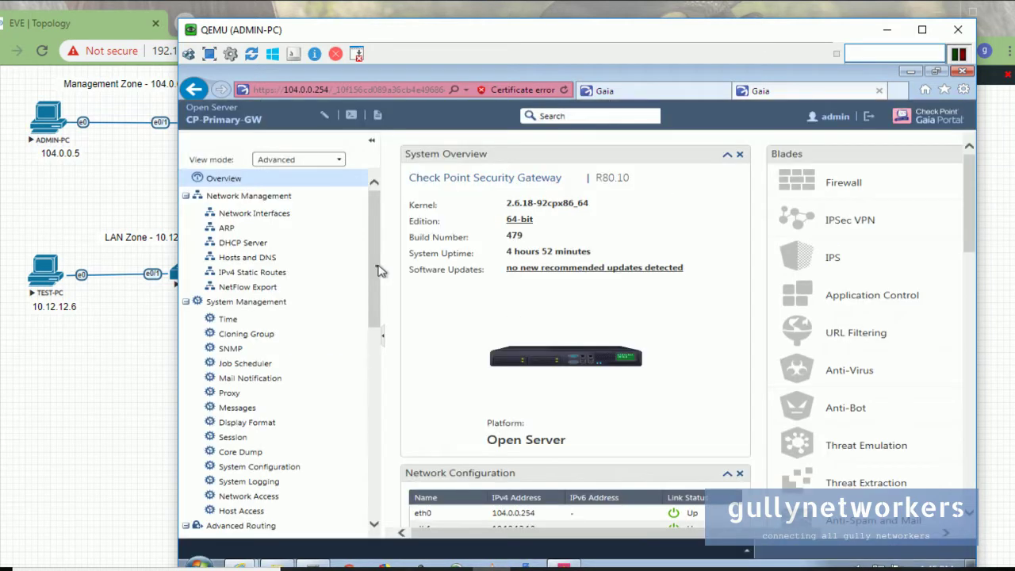
Step: On the Users page, reset the new user's password, confirm it, and save
left_click_drag(376, 272, 373, 440)
left_click(228, 347)
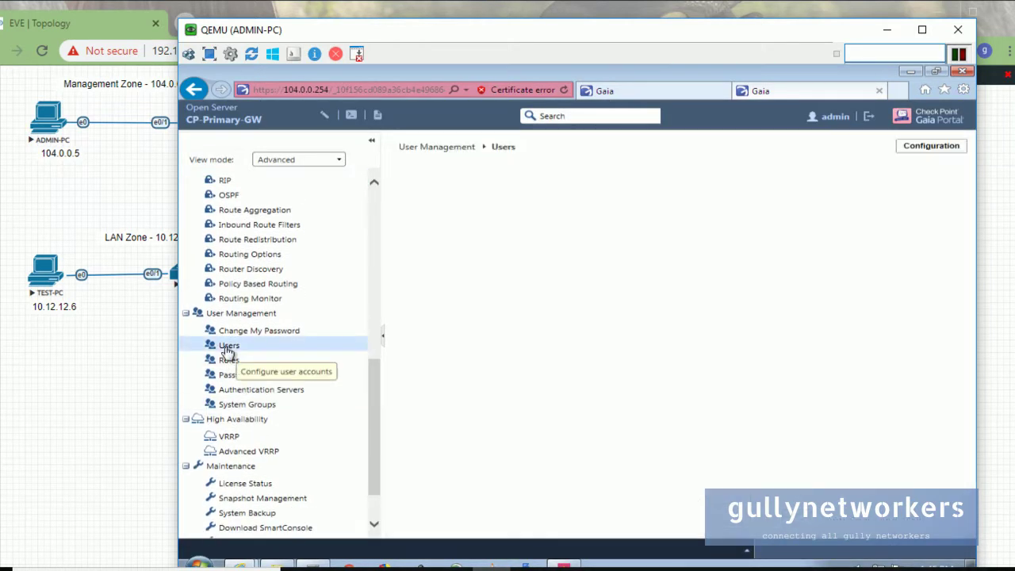
left_click(655, 260)
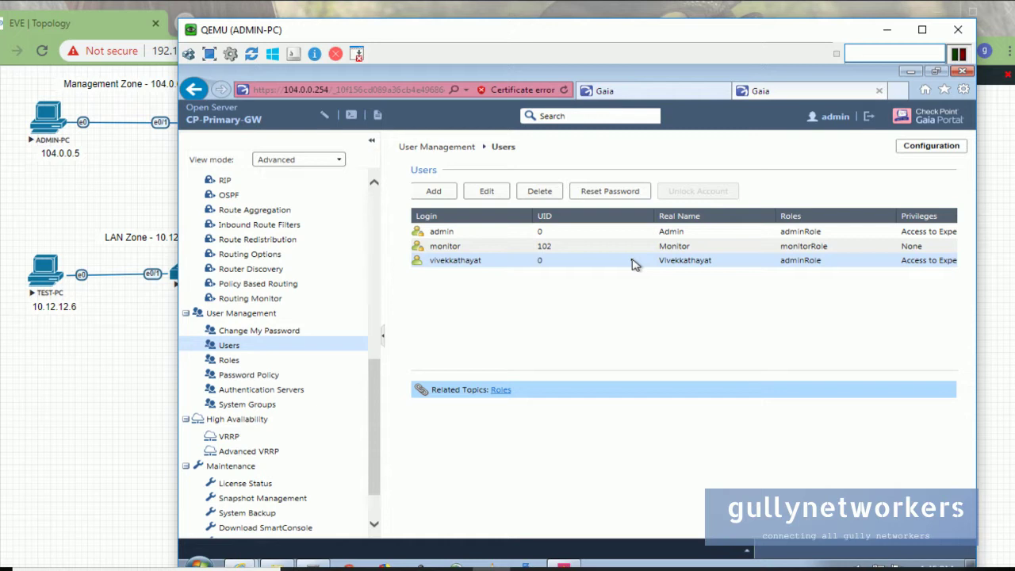
left_click(618, 197)
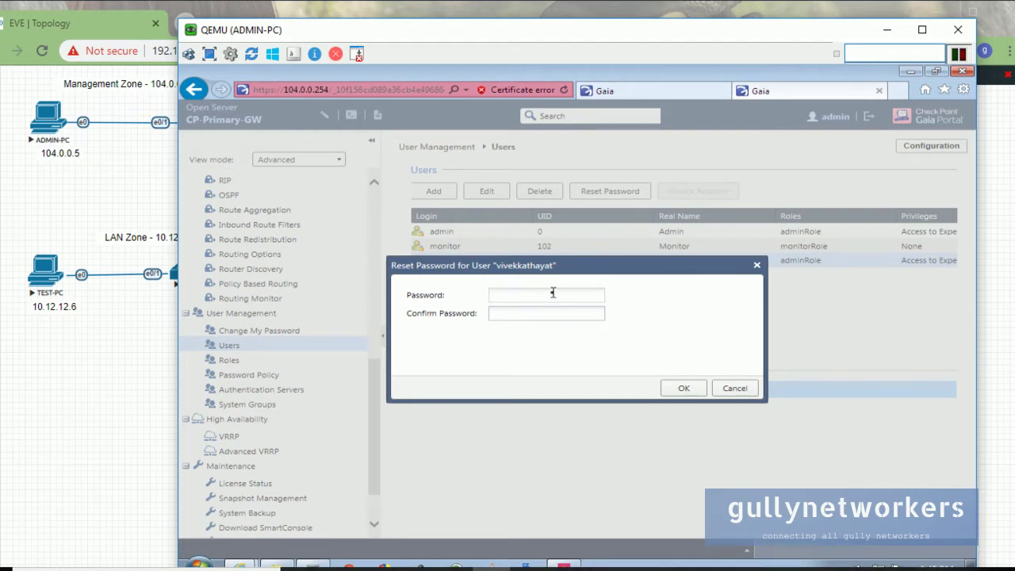
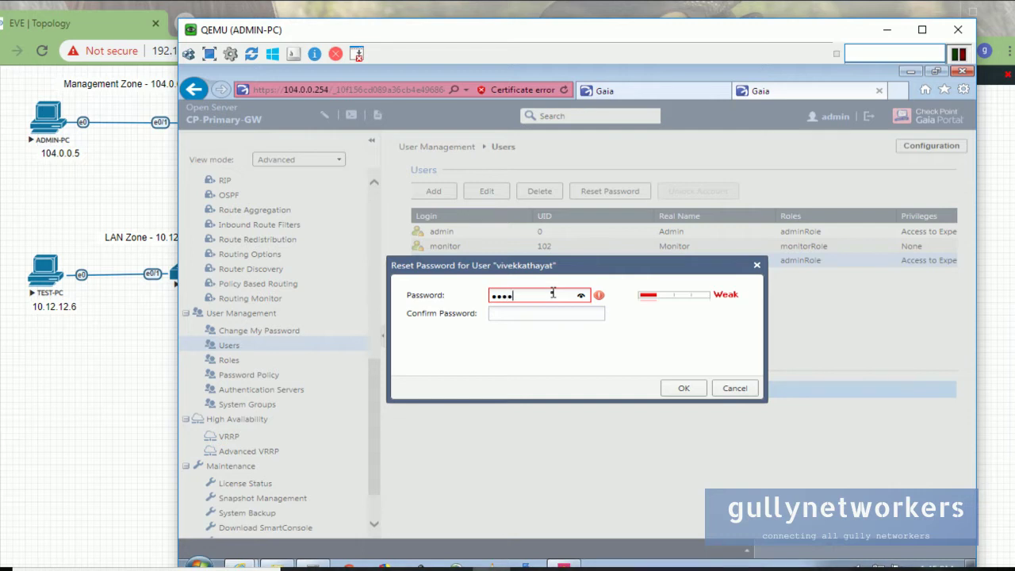
key("Tab")
left_click(595, 314)
left_click(595, 314)
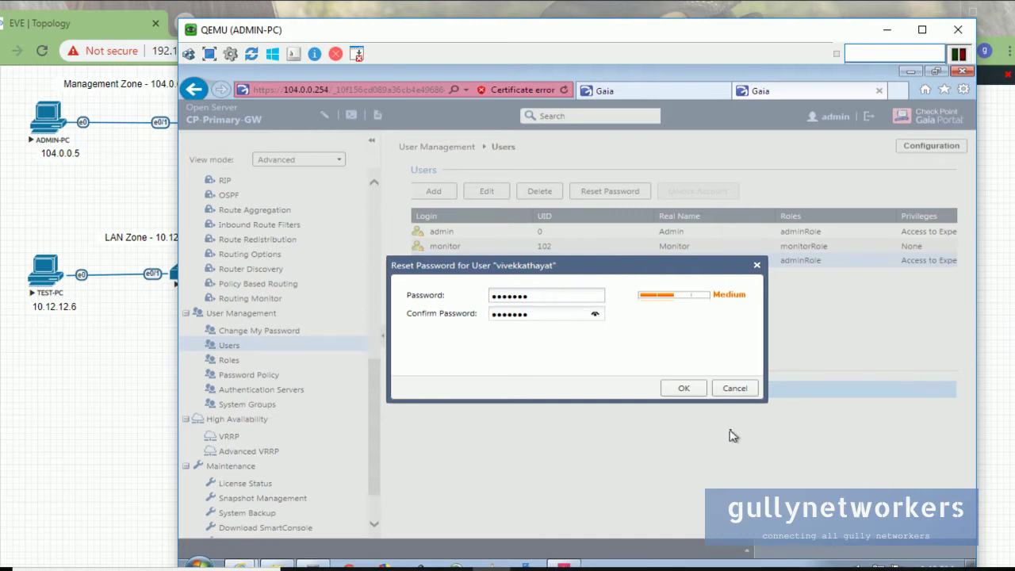
left_click(683, 387)
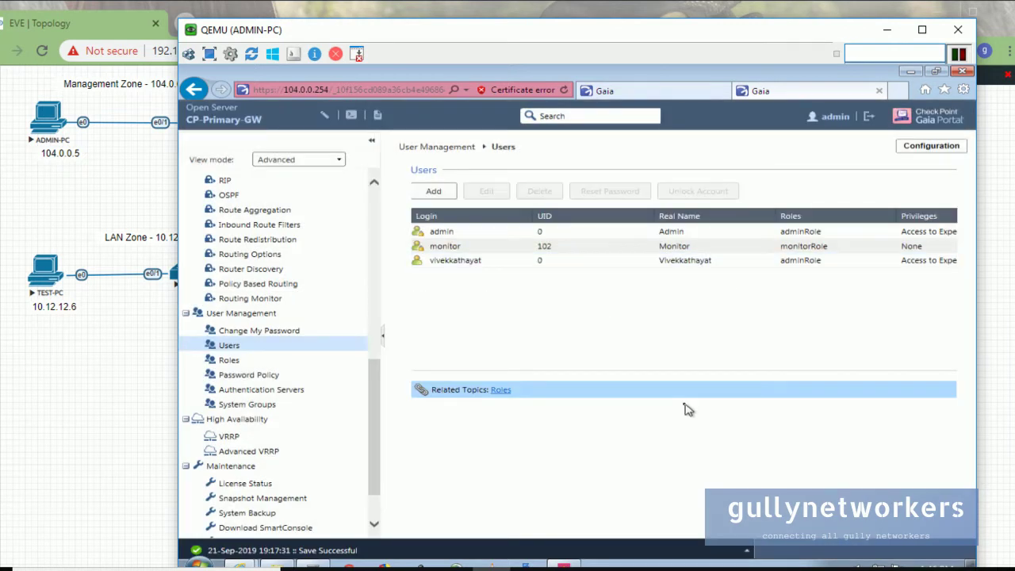
Step: Sign out of the admin session and enter the new user's username on the login page
left_click(568, 261)
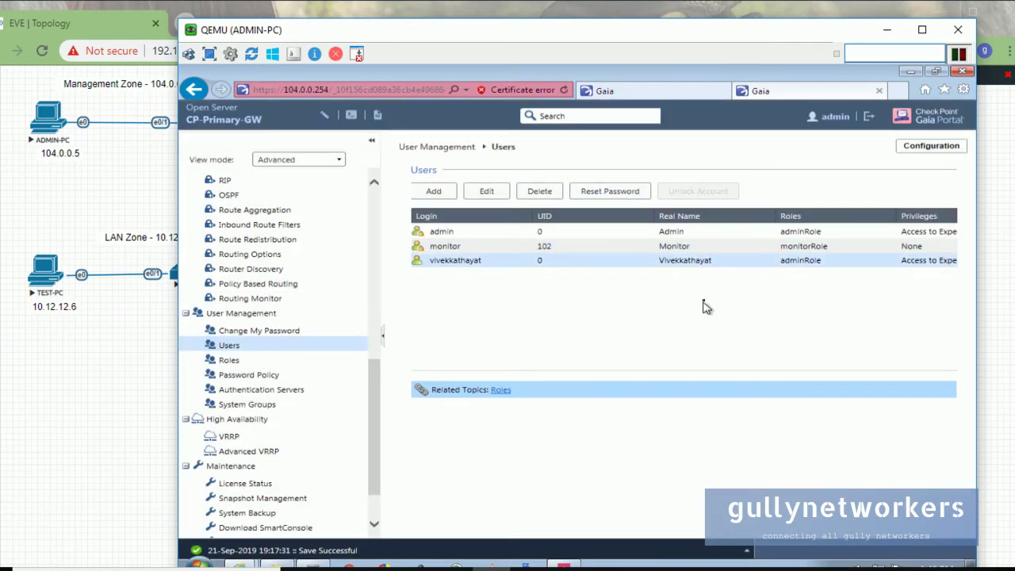
left_click(869, 116)
type("admin")
key("Tab")
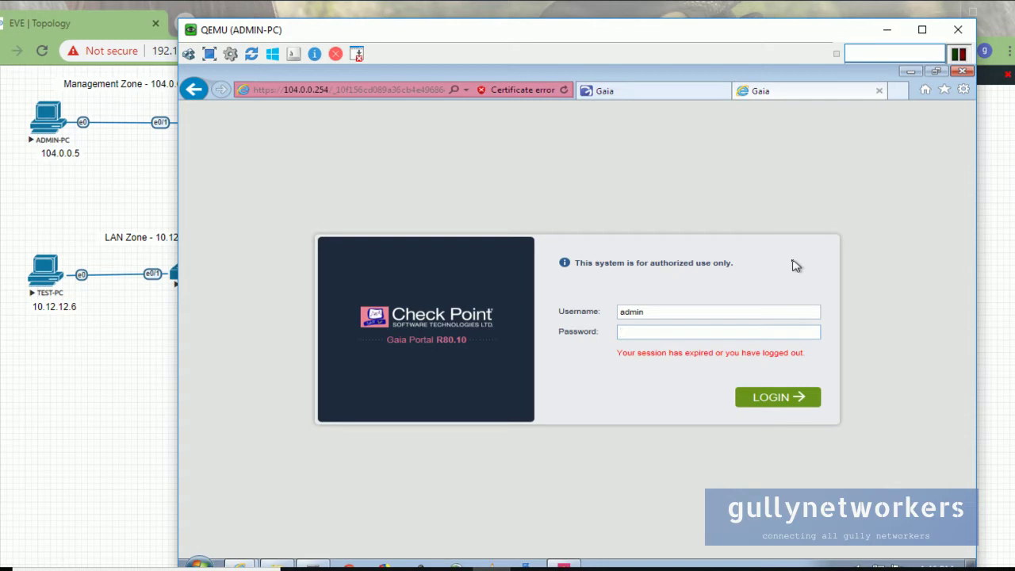
left_click_drag(668, 314, 582, 311)
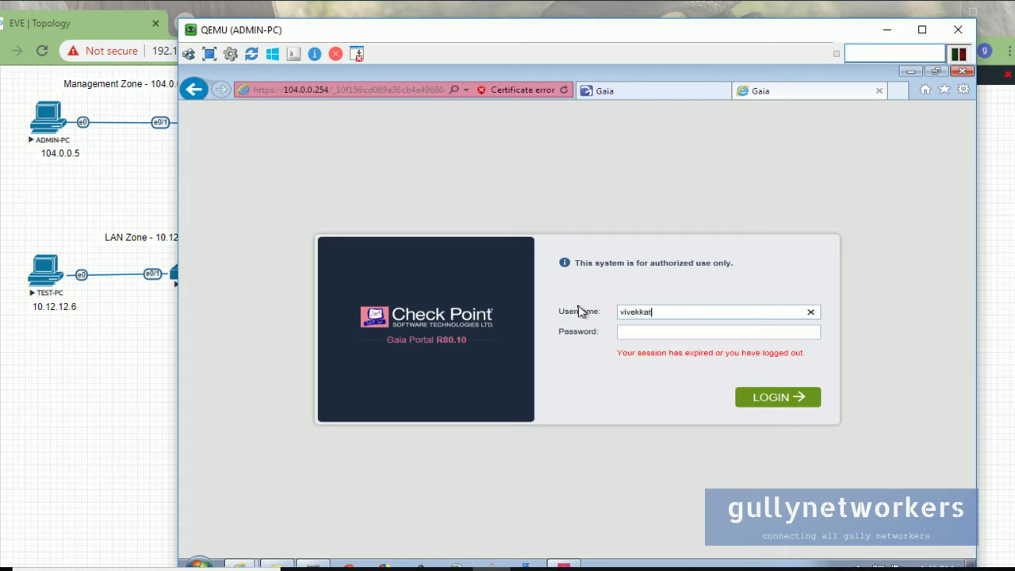
key("Tab")
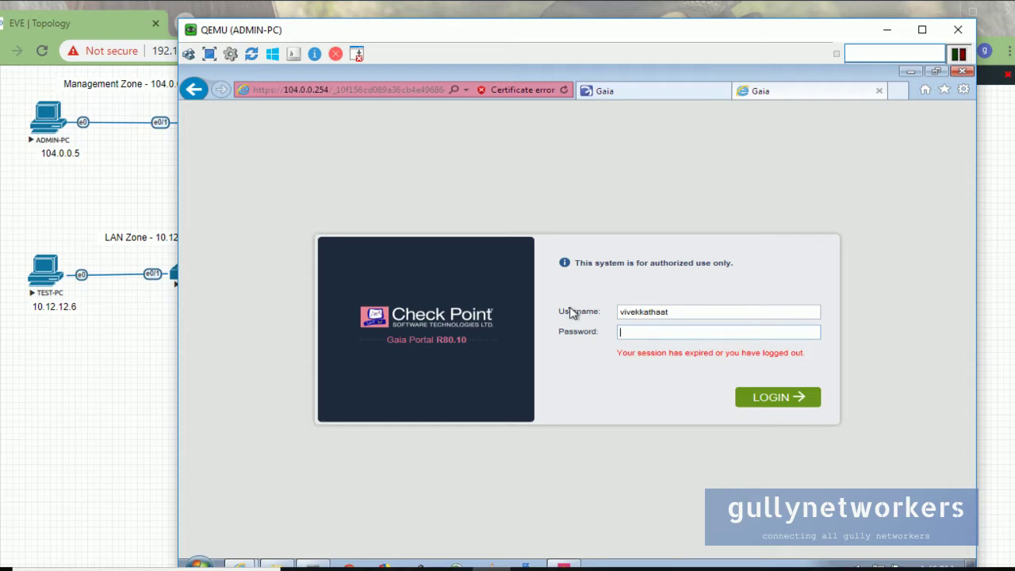
Step: Fix the username typo, enter the reset password, log in, and decline saving it
left_click(709, 312)
type("at")
key("Tab")
type("a")
left_click(810, 333)
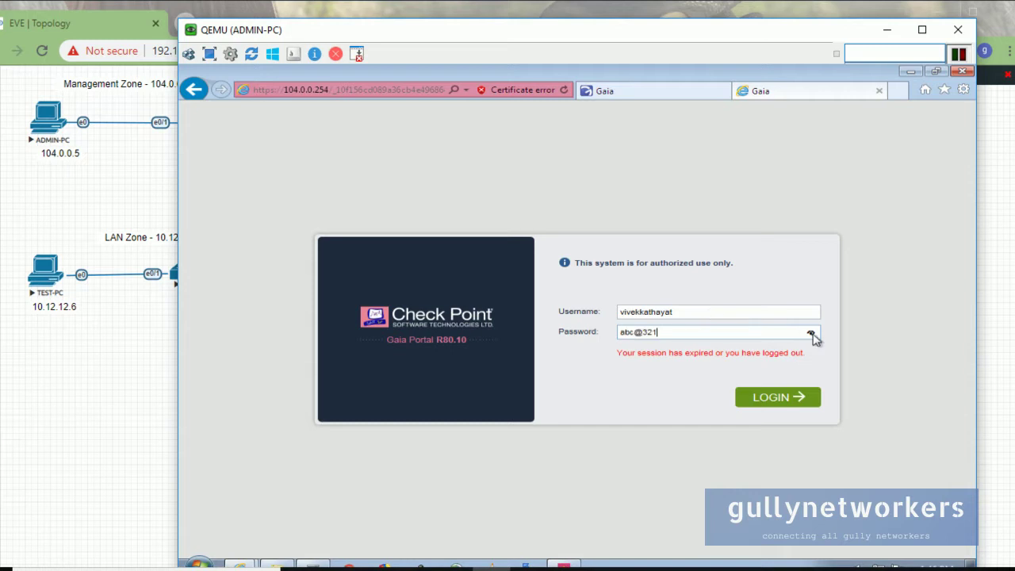
left_click(801, 400)
left_click(837, 547)
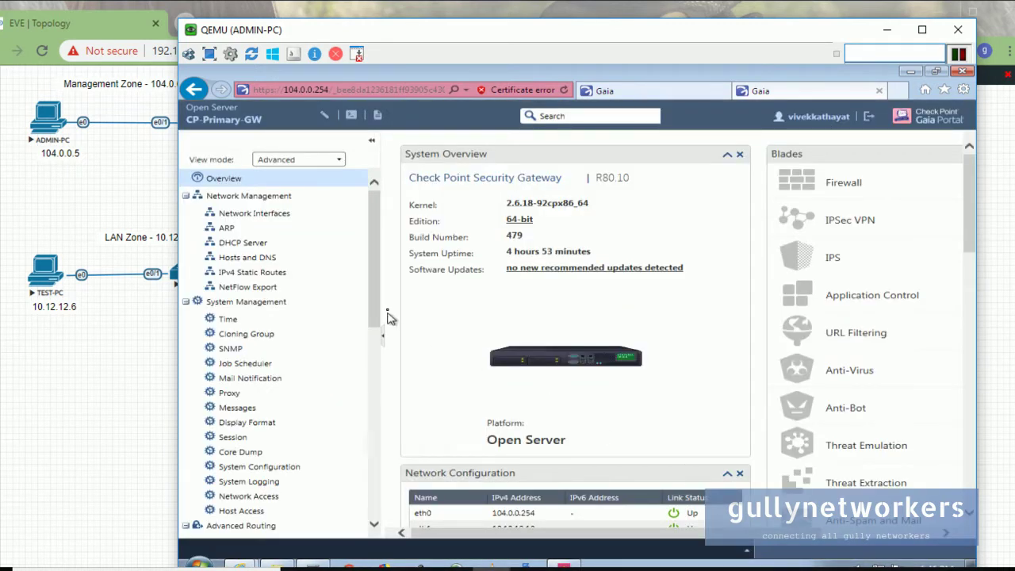
Step: Go from Users to the Roles page and close the 'Try me!' search tip
scroll(379, 349, "down", 5)
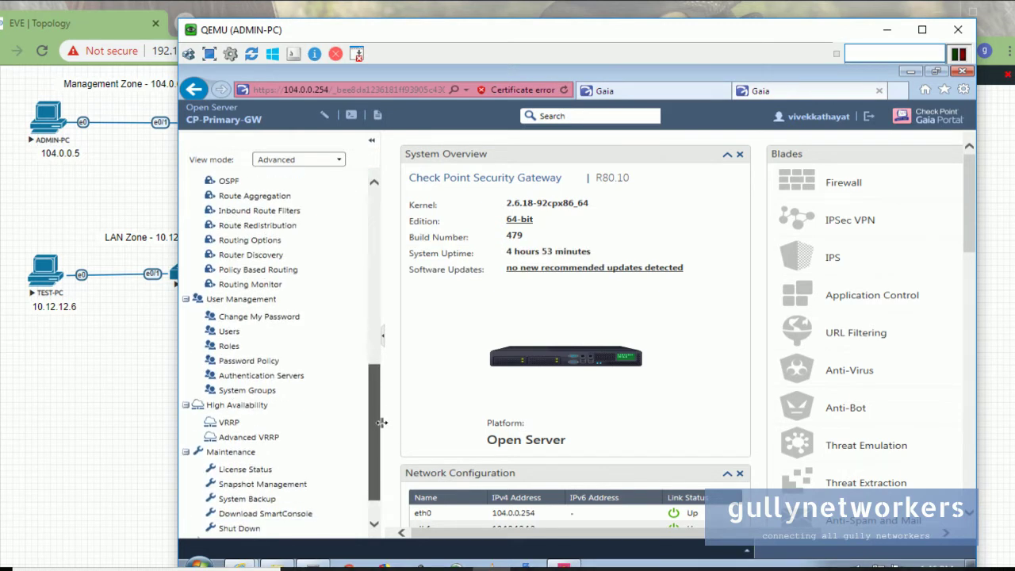
left_click(269, 332)
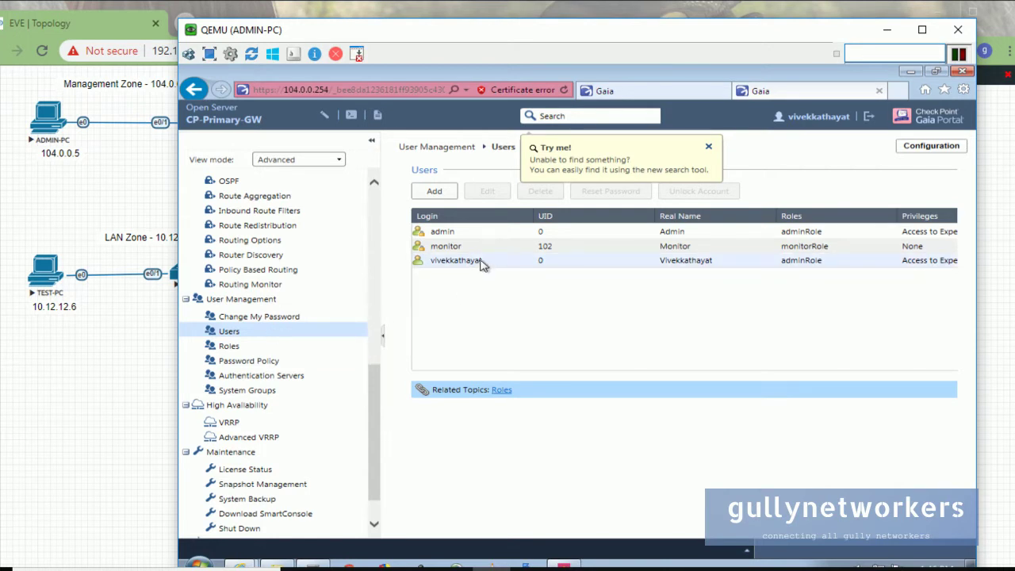
left_click(313, 350)
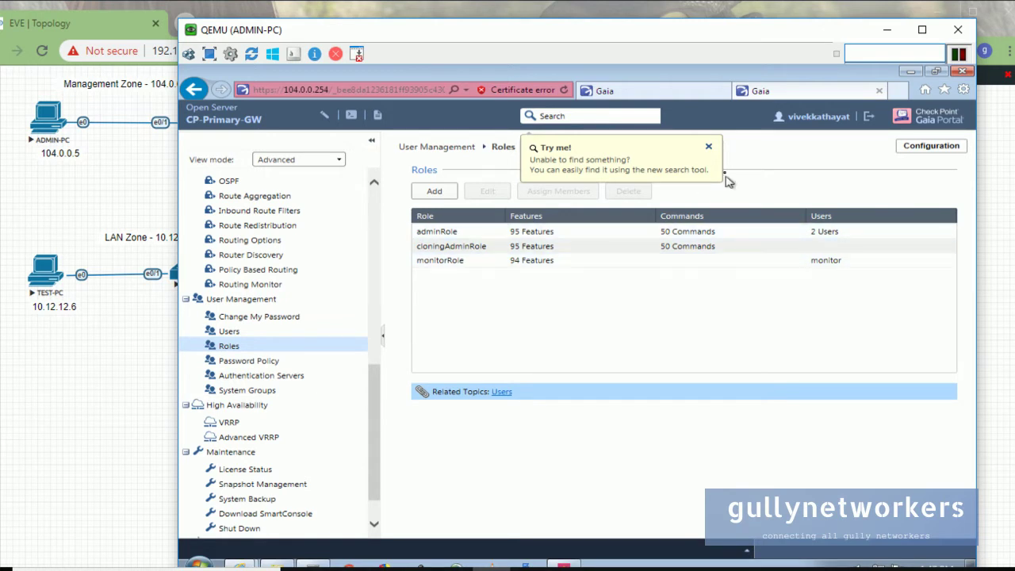
left_click(708, 146)
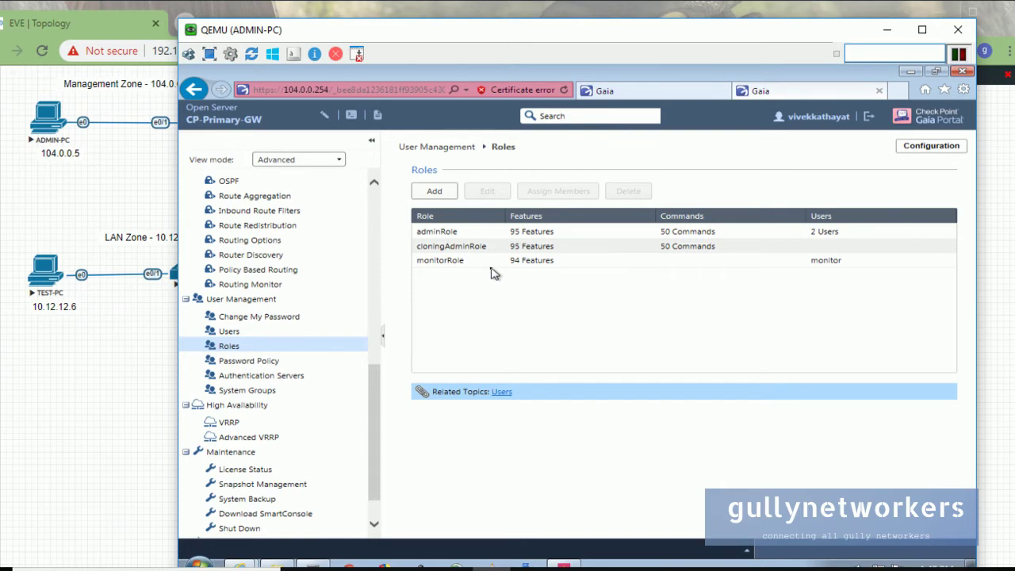
left_click(435, 192)
left_click(415, 184)
type("custom")
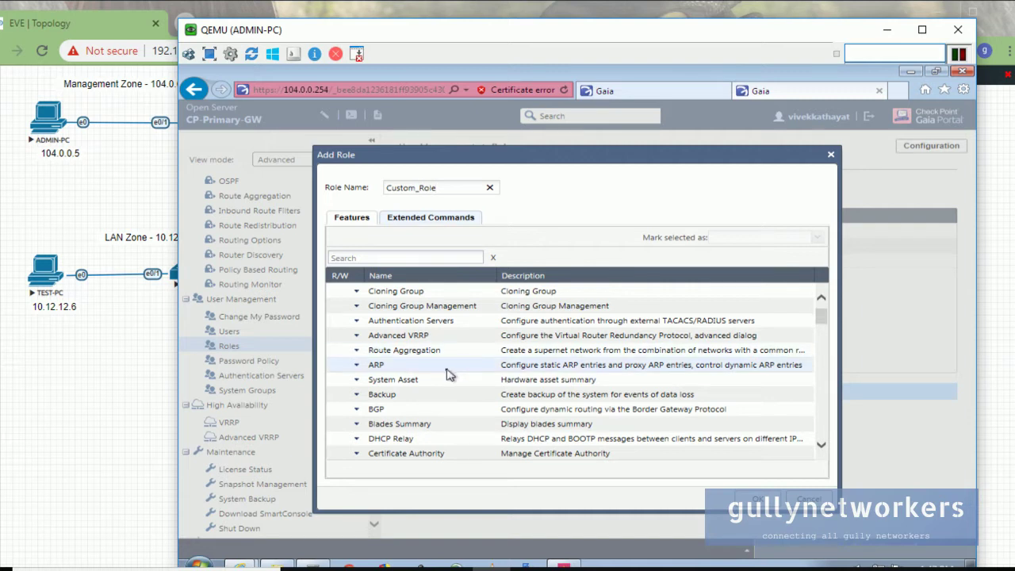
scroll(448, 375, "down", 3)
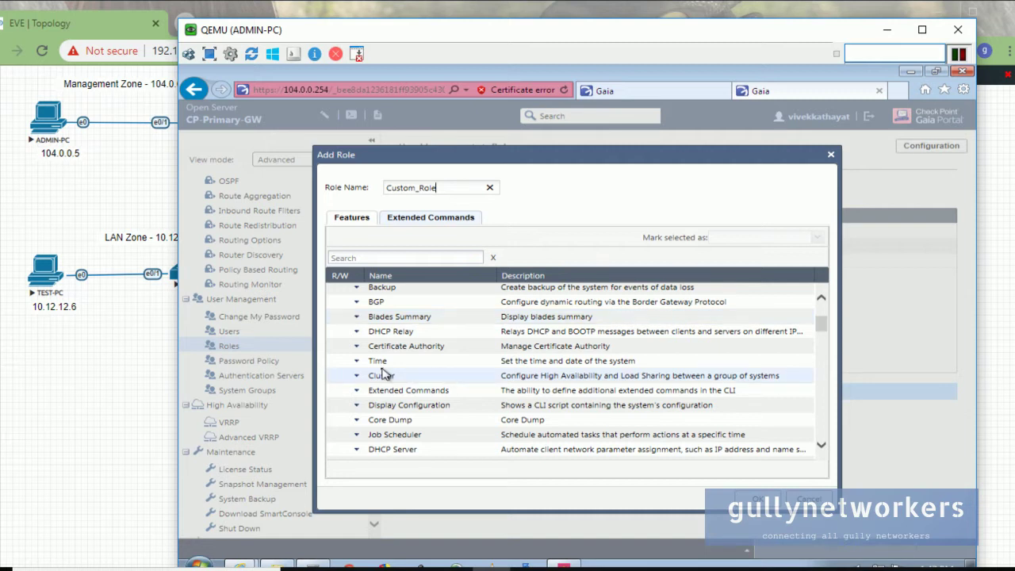
scroll(382, 374, "down", 3)
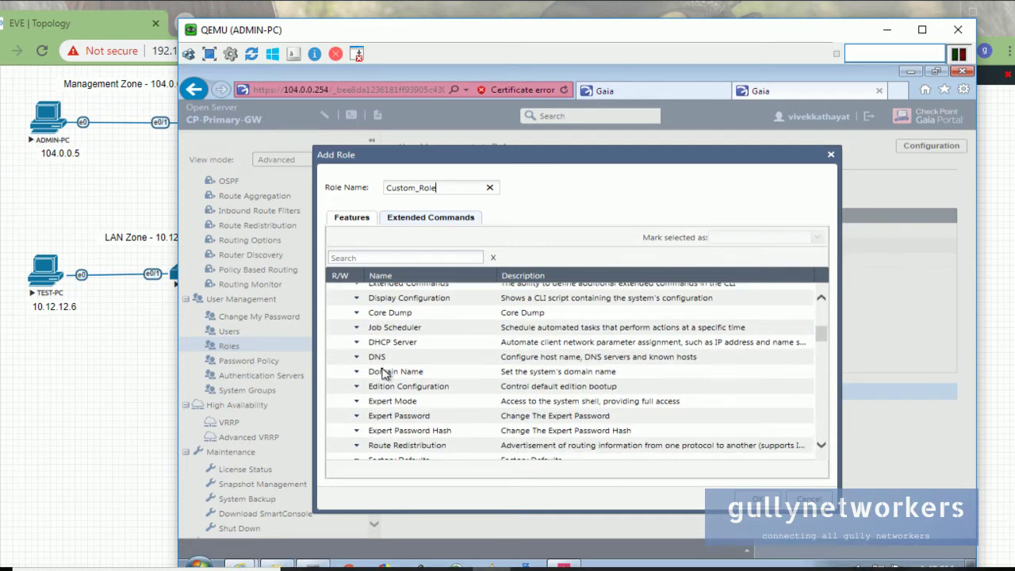
scroll(446, 376, "down", 3)
scroll(445, 386, "down", 7)
scroll(445, 389, "up", 1)
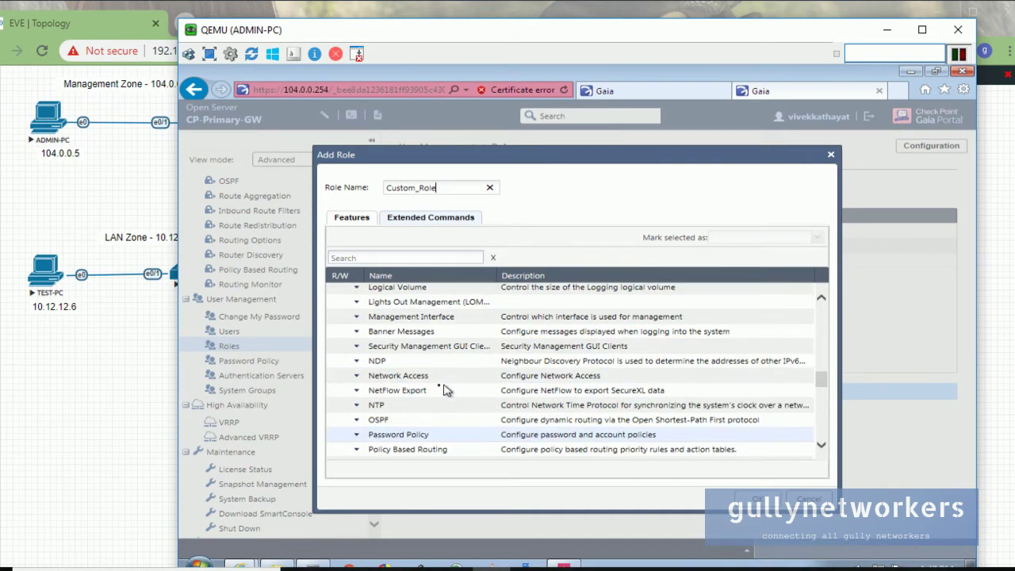
scroll(444, 388, "up", 1)
scroll(400, 384, "down", 3)
scroll(402, 387, "down", 3)
scroll(400, 387, "down", 3)
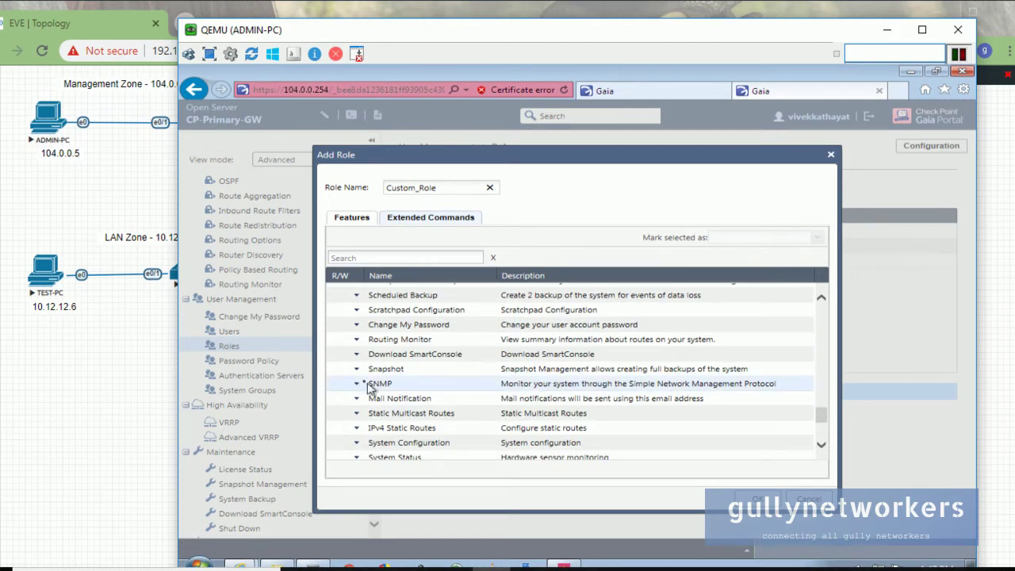
left_click(348, 284)
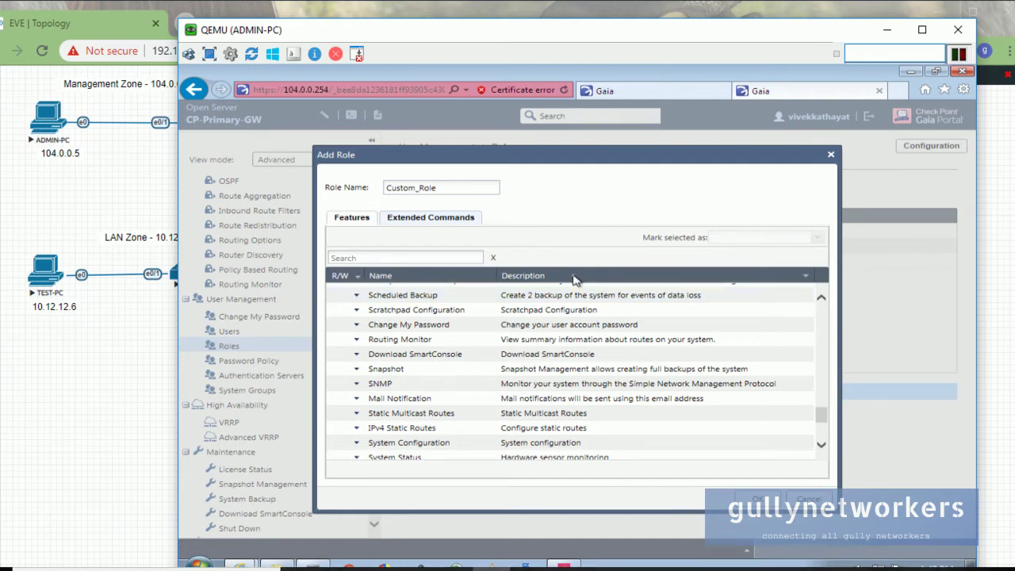
scroll(416, 337, "up", 3)
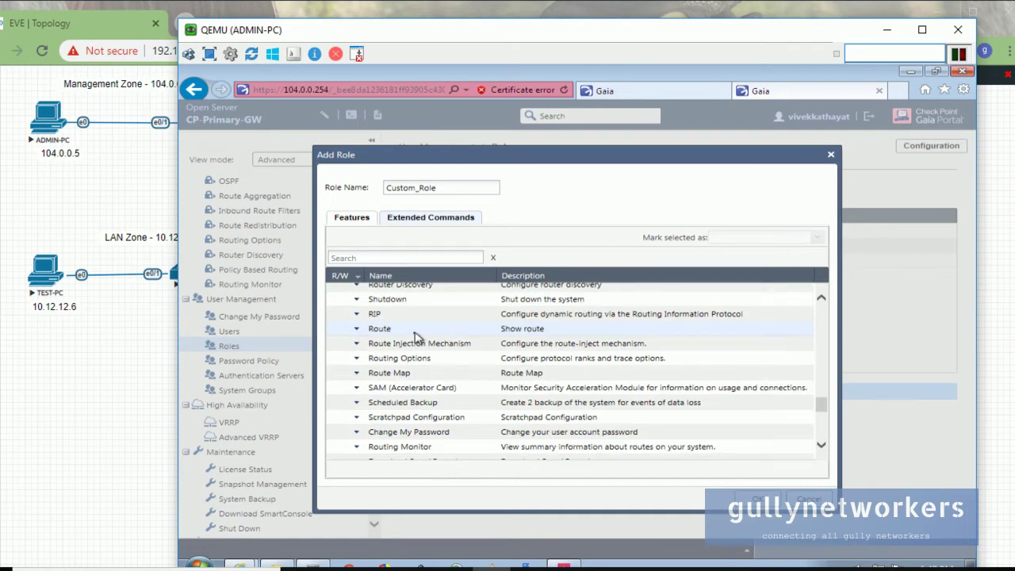
left_click(356, 329)
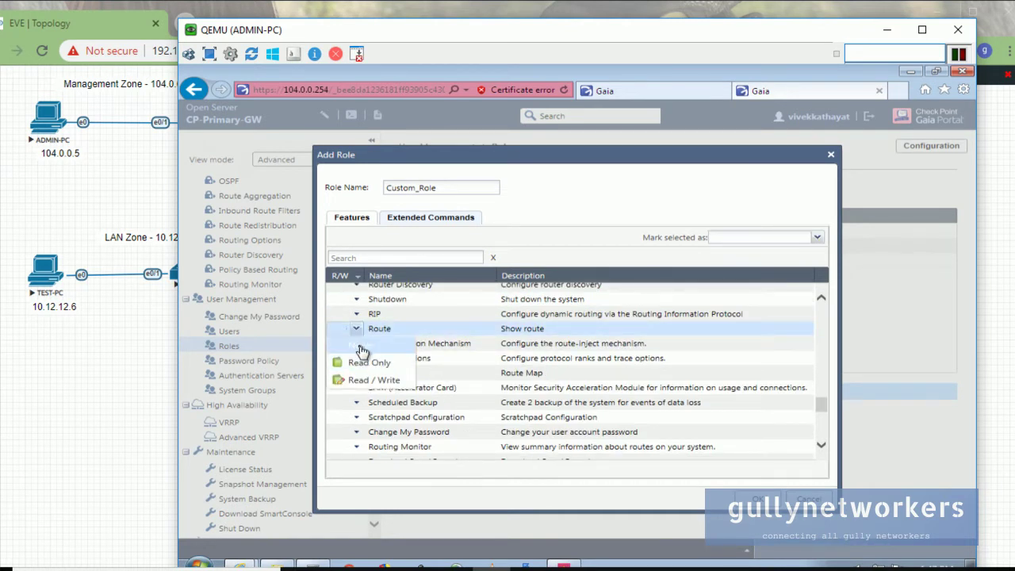
left_click(361, 350)
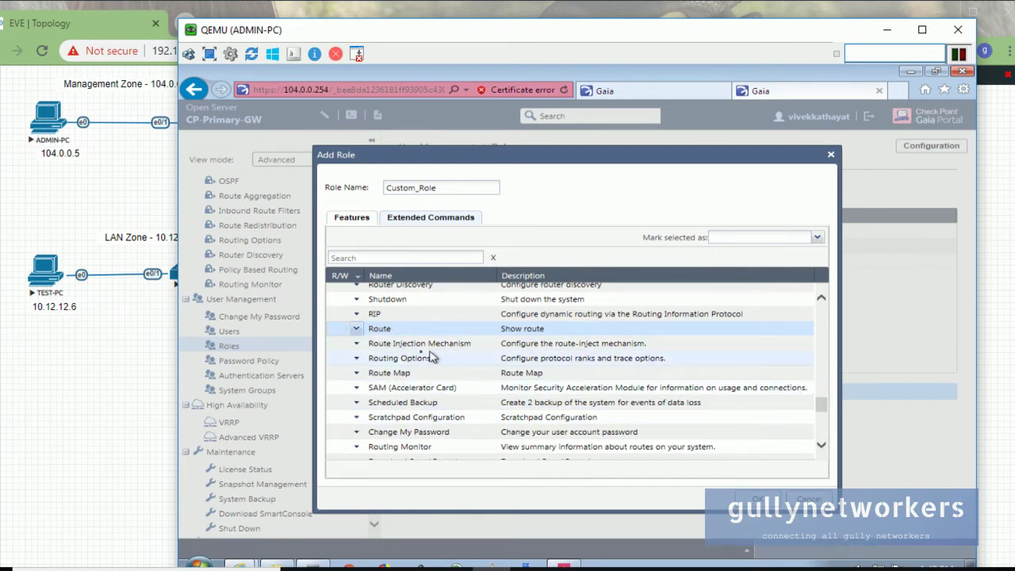
left_click(357, 330)
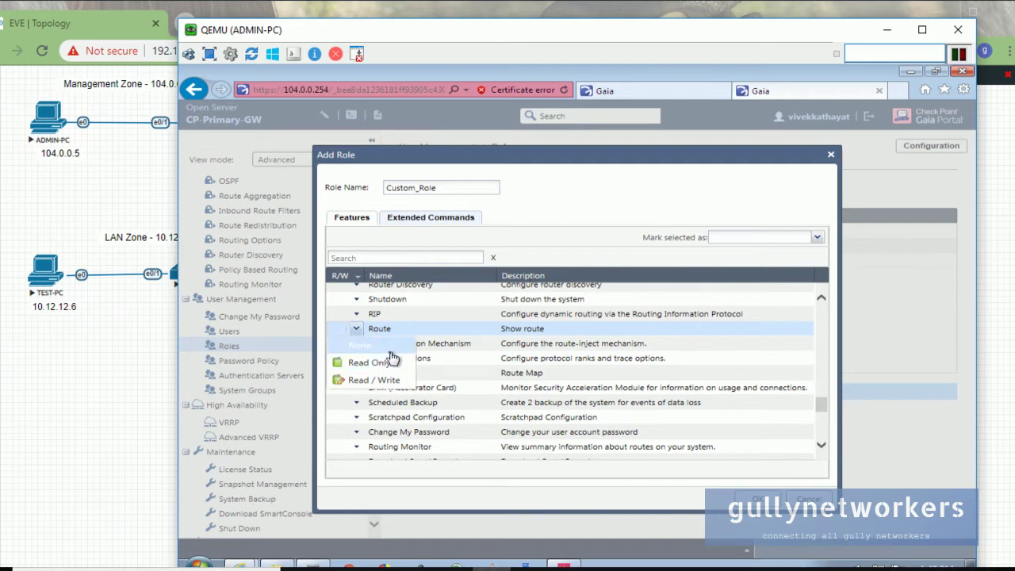
left_click(830, 407)
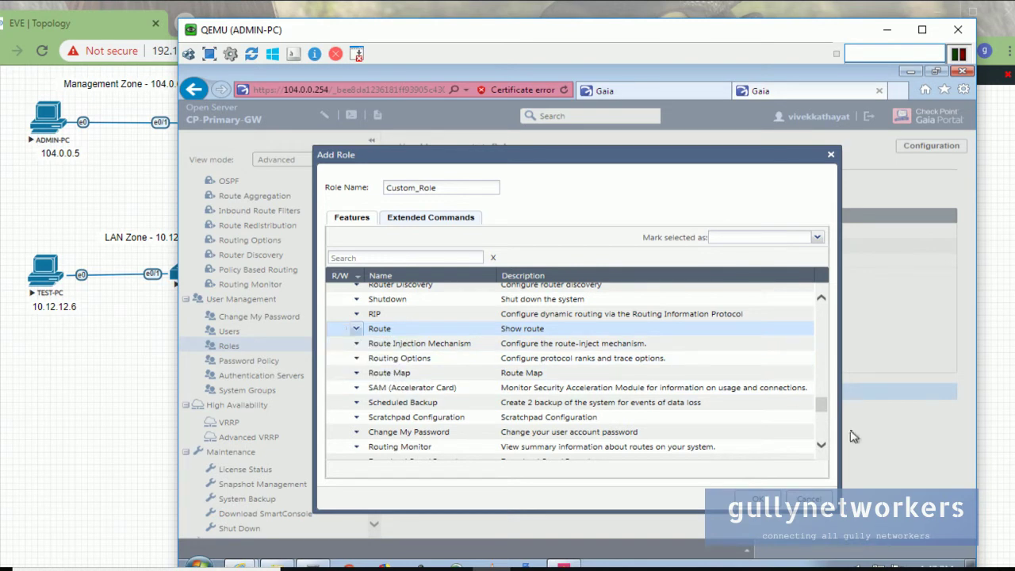
scroll(819, 411, "down", 2)
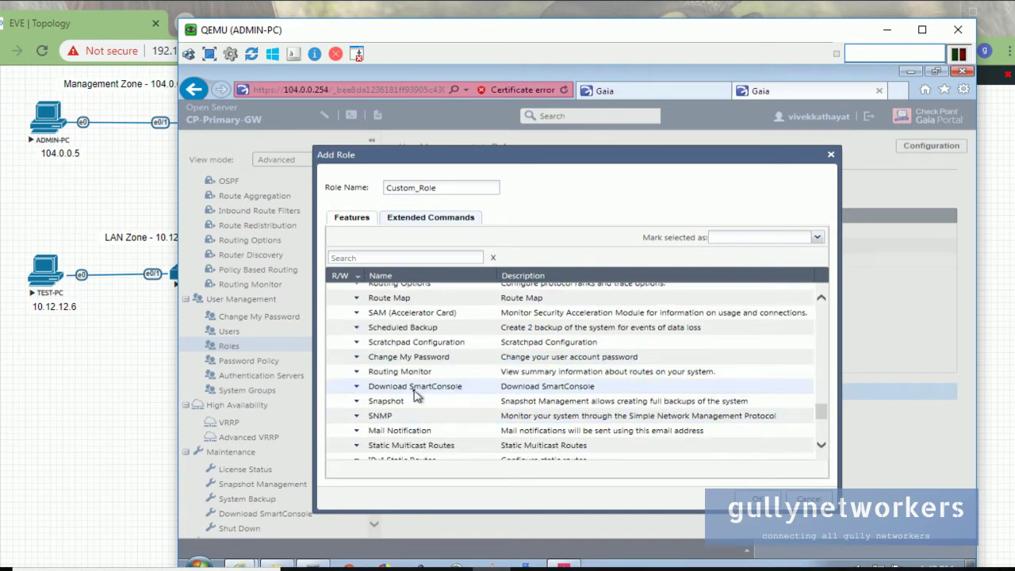
scroll(445, 402, "down", 4)
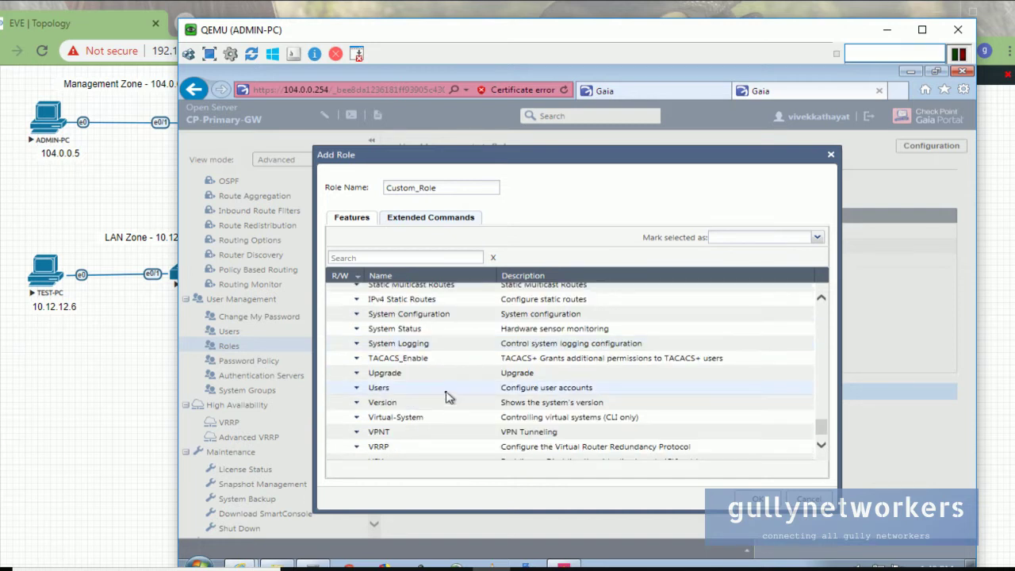
scroll(445, 396, "down", 1)
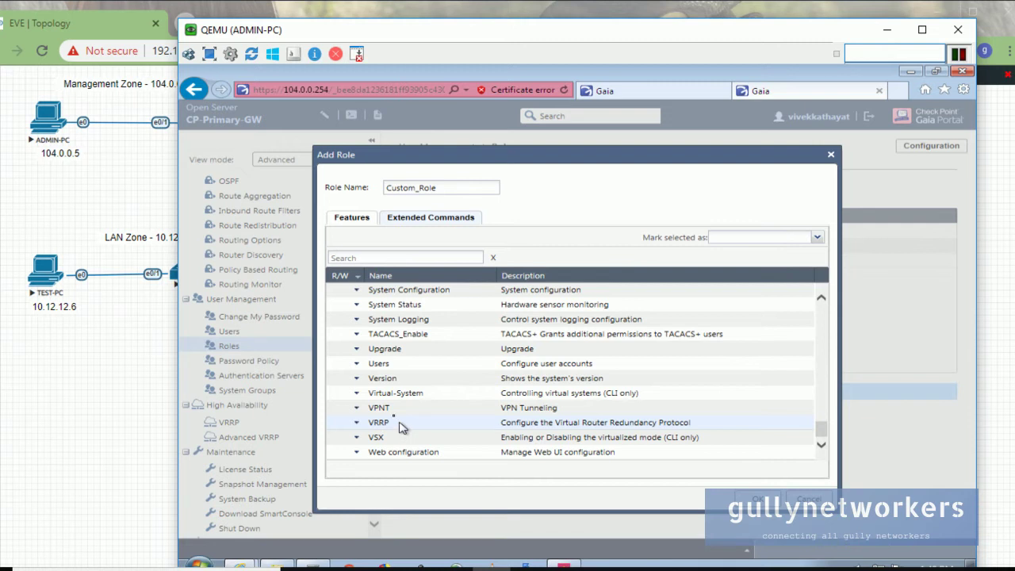
left_click(356, 364)
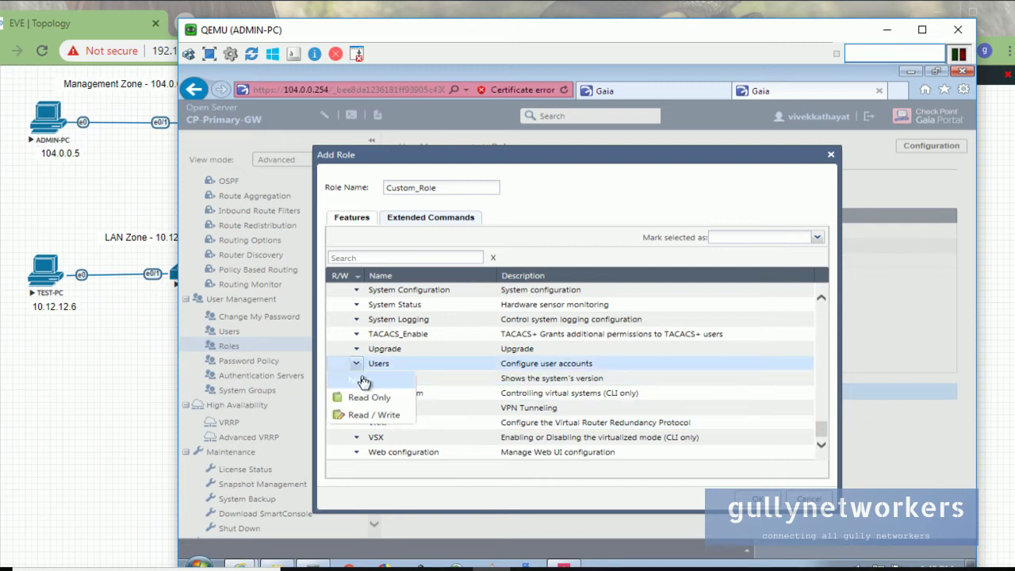
left_click(358, 380)
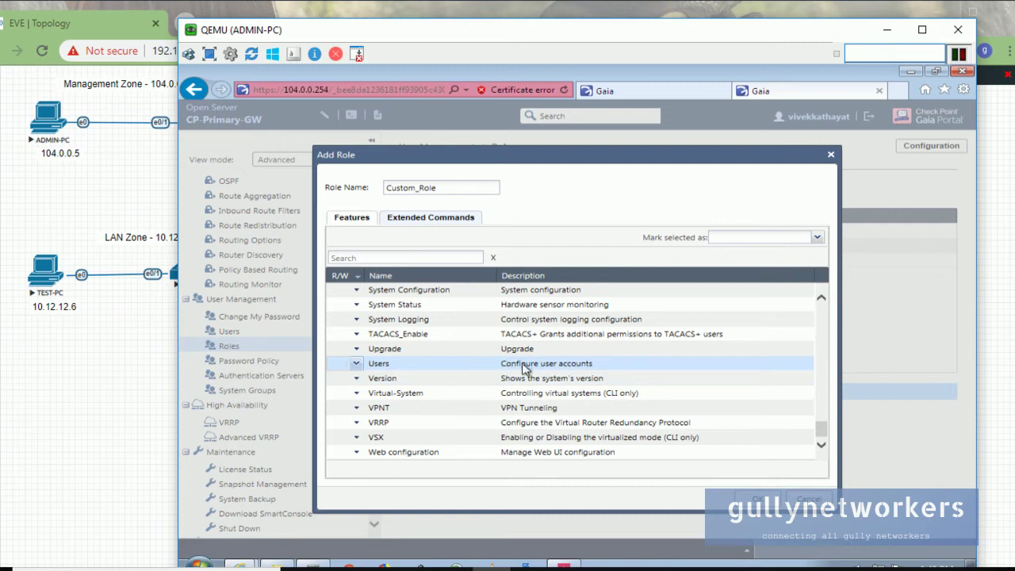
scroll(523, 366, "up", 2)
scroll(362, 349, "down", 2)
left_click(357, 365)
left_click(358, 383)
left_click(763, 495)
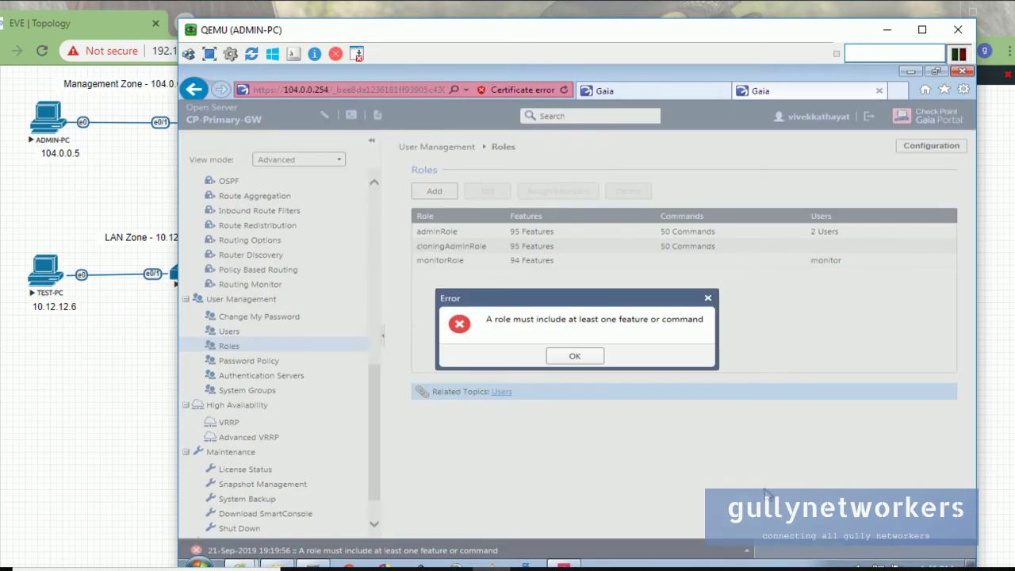
left_click(600, 362)
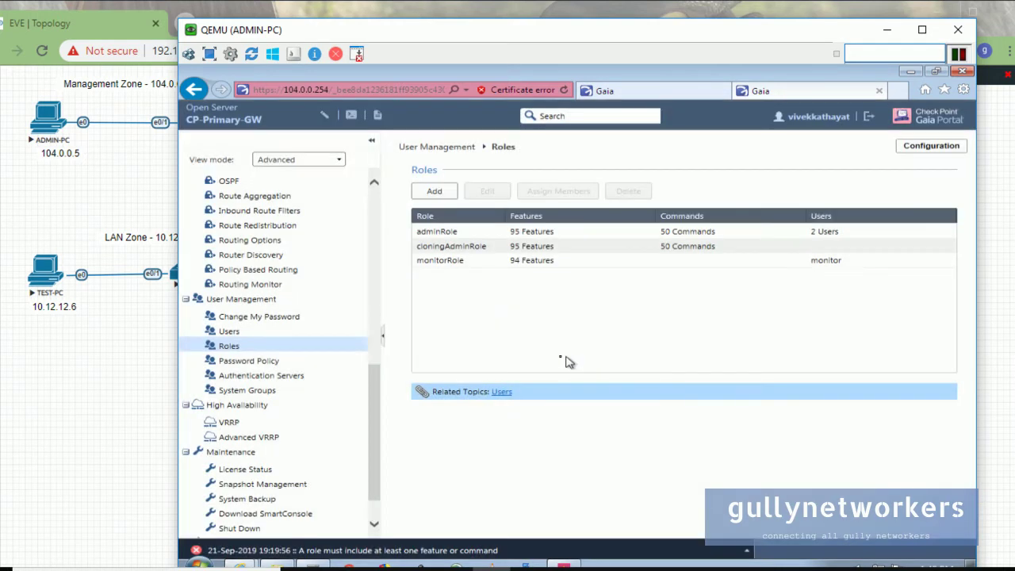
Step: Start a new role, giving Time and Display Configuration read-only access
left_click(434, 191)
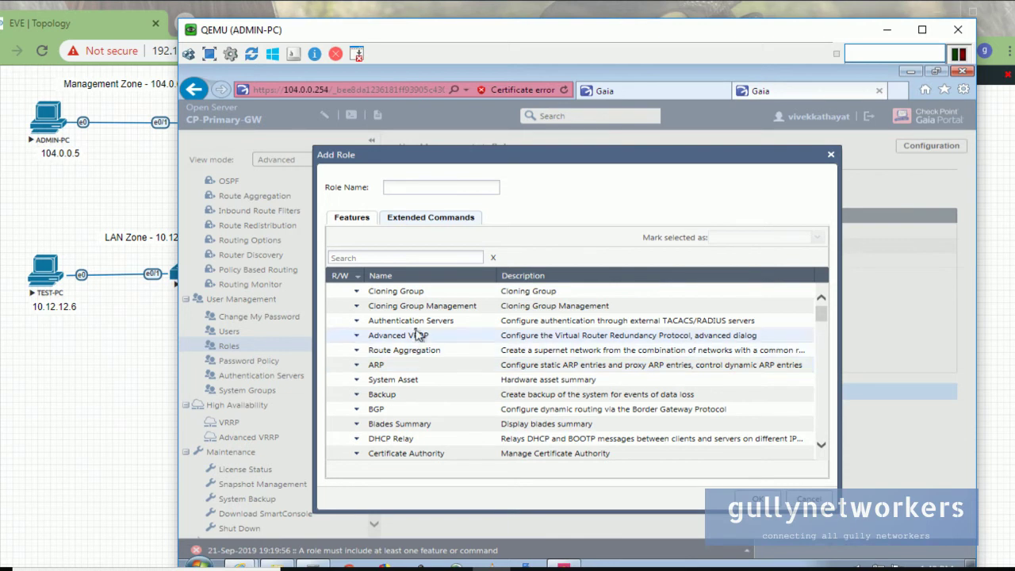
scroll(448, 377, "down", 3)
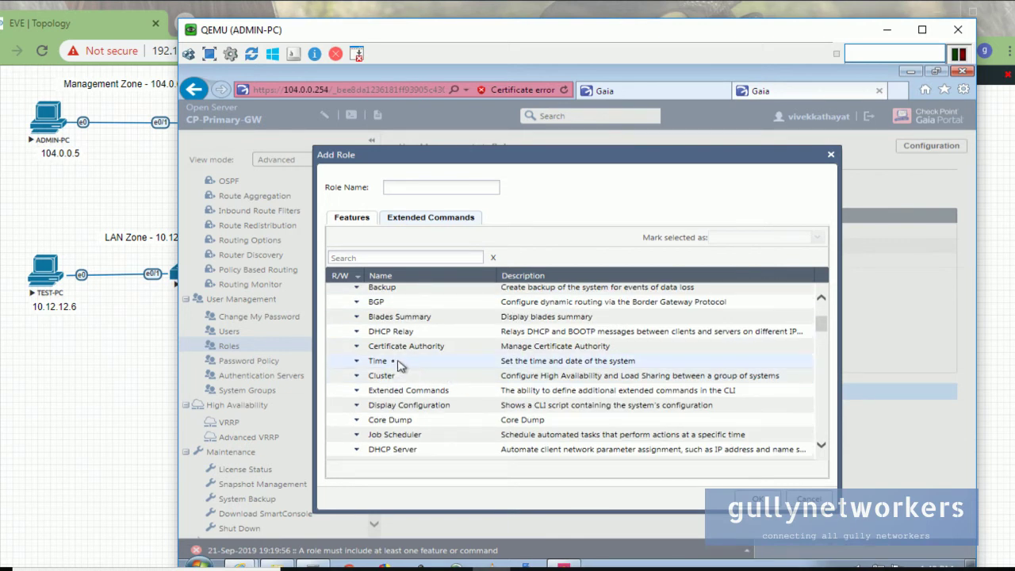
left_click(356, 363)
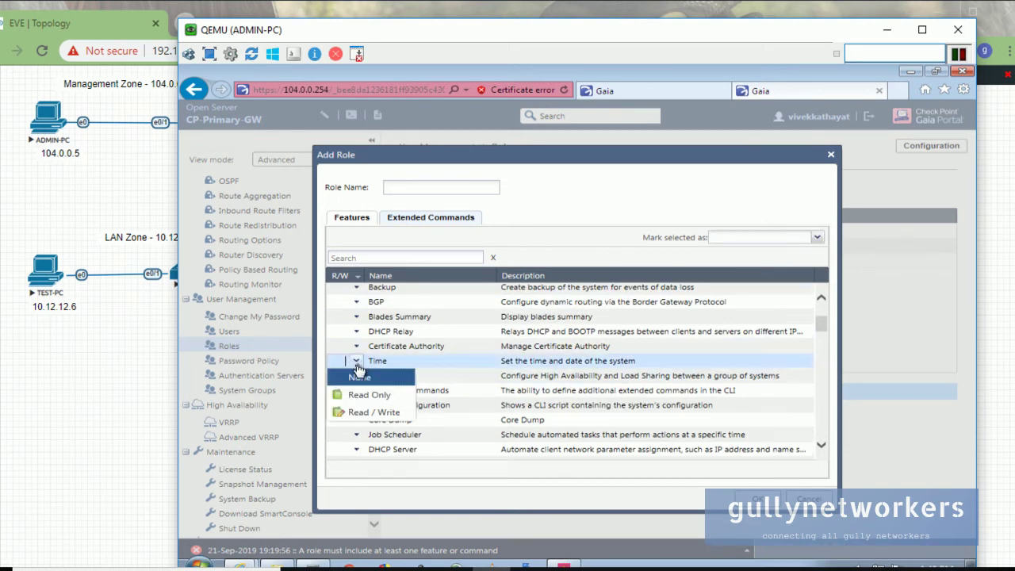
left_click(369, 395)
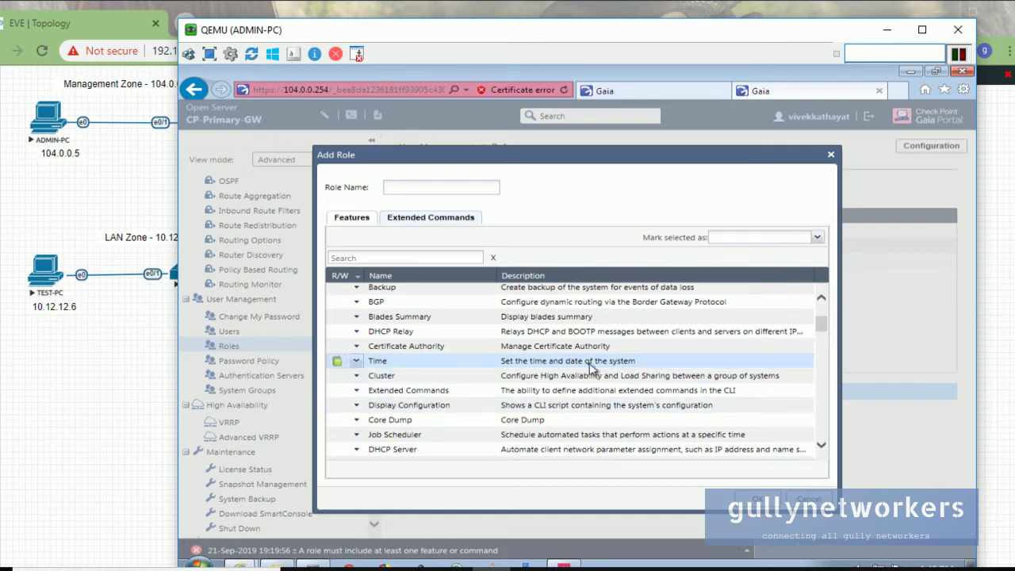
left_click(357, 362)
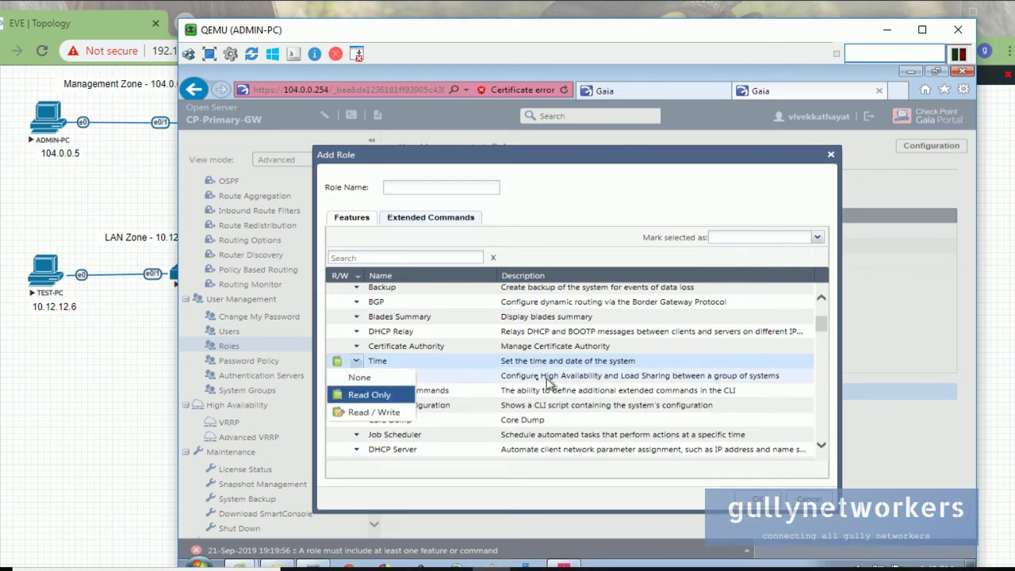
left_click(497, 408)
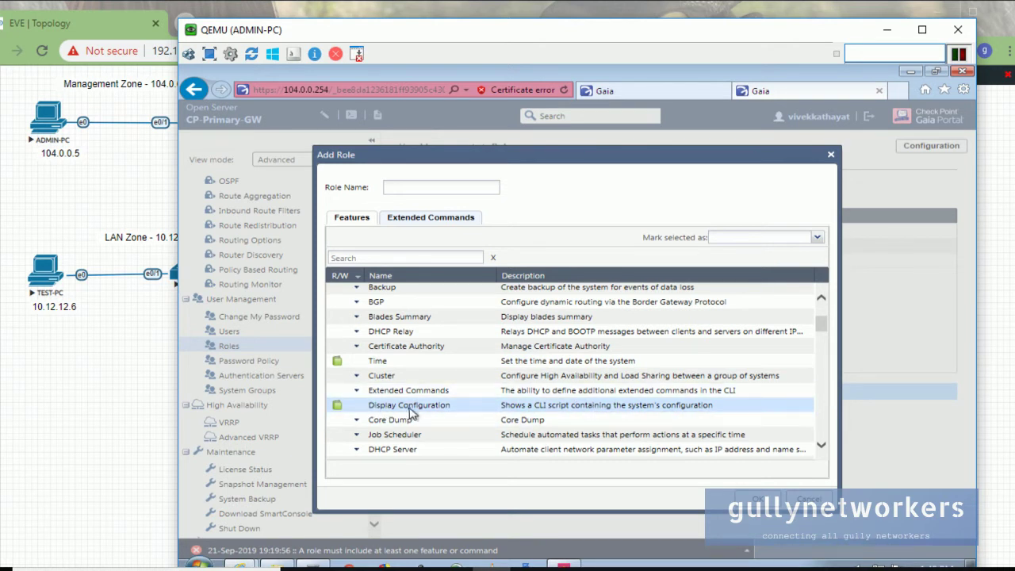
left_click(358, 408)
left_click(373, 441)
Step: Give the Blades Summary feature read-only access
scroll(476, 420, "down", 1)
scroll(370, 357, "up", 1)
left_click(363, 319)
left_click(360, 319)
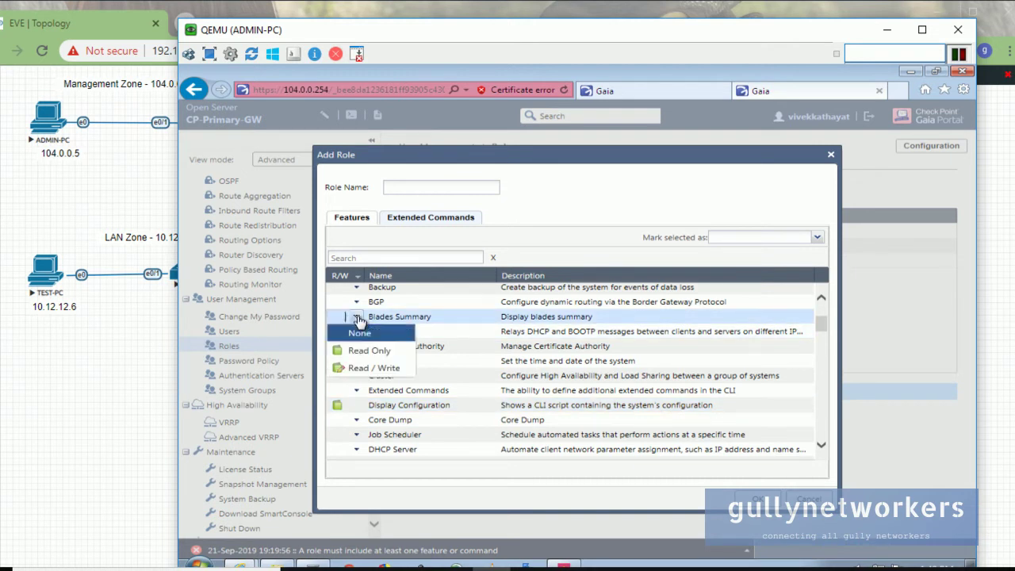
left_click(369, 353)
Step: Set the Host Name feature to Read / Write access
scroll(444, 402, "down", 3)
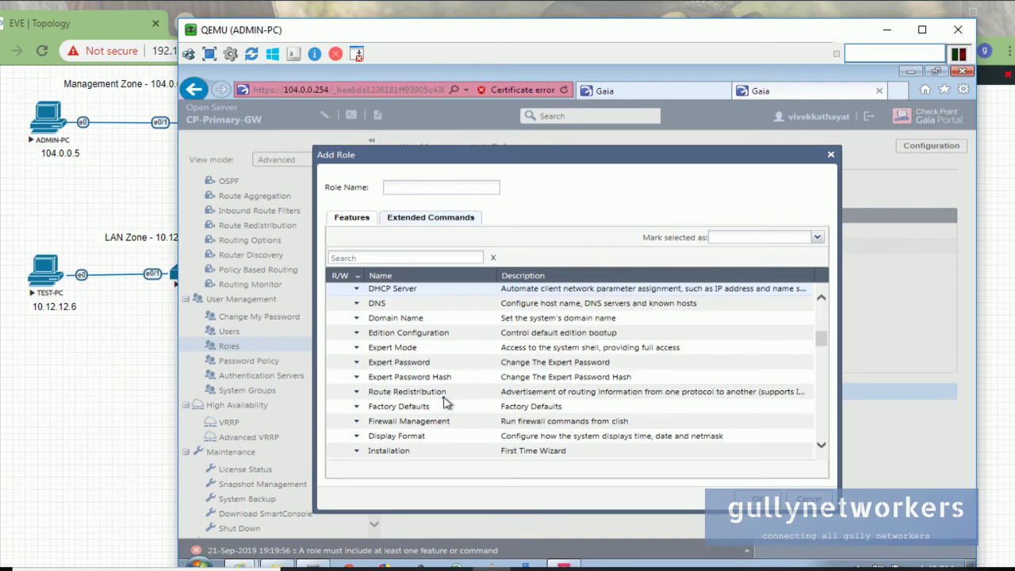
scroll(444, 402, "down", 1)
scroll(443, 402, "down", 1)
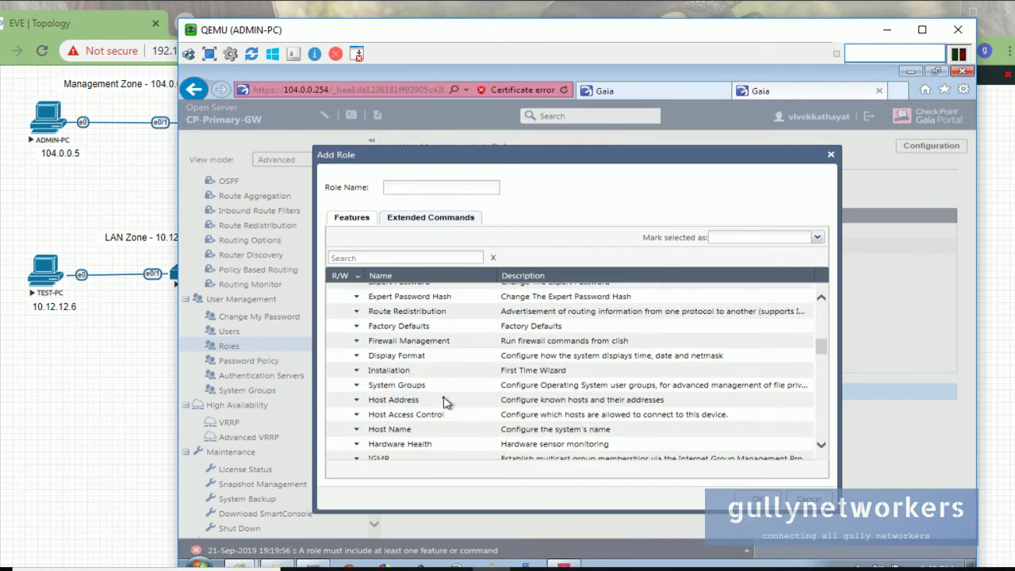
scroll(444, 403, "down", 2)
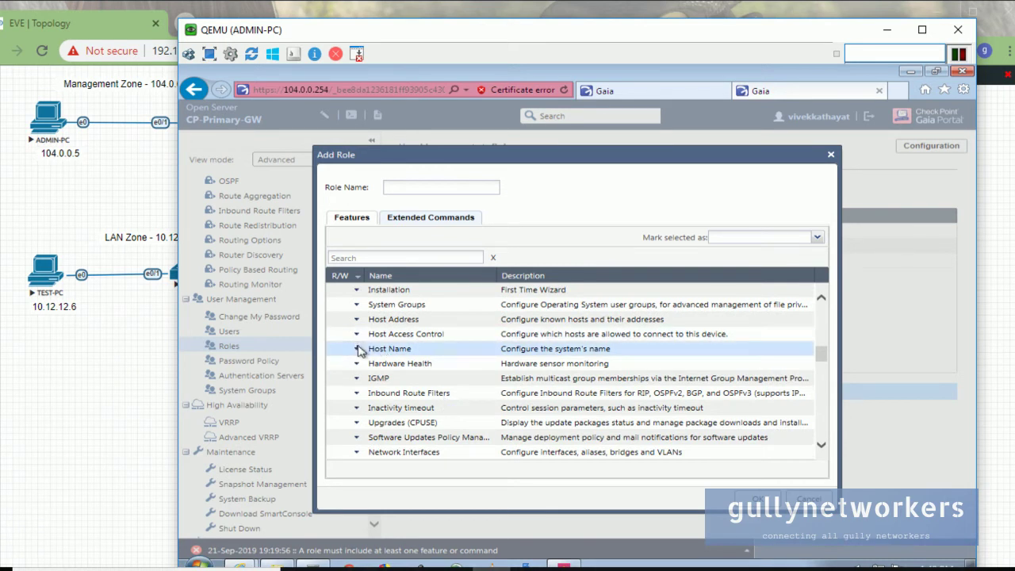
left_click(357, 348)
left_click(358, 400)
Step: Name the role Custom_Role, save it, and select its row in the Roles list
scroll(432, 416, "down", 10)
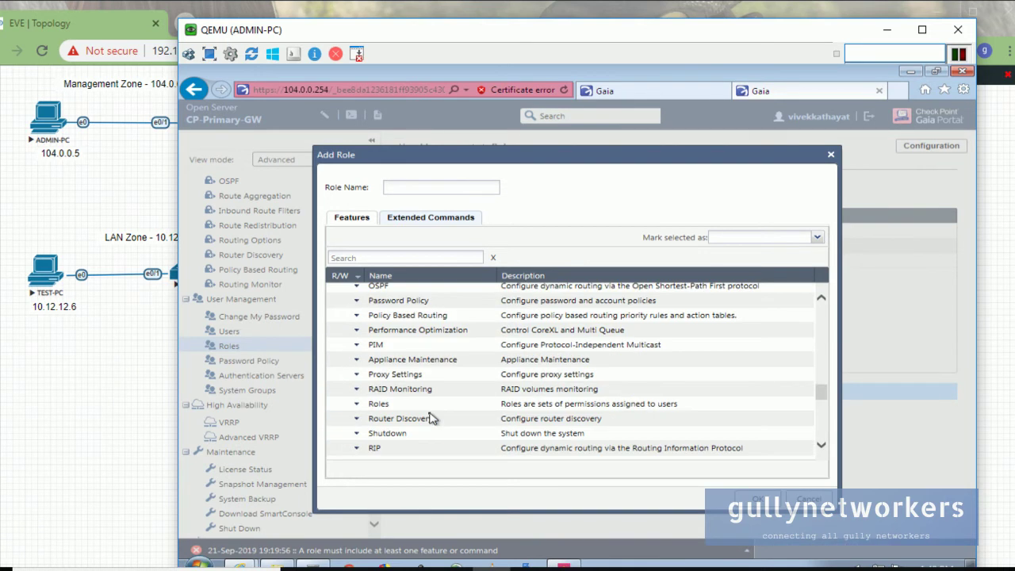
scroll(431, 418, "down", 15)
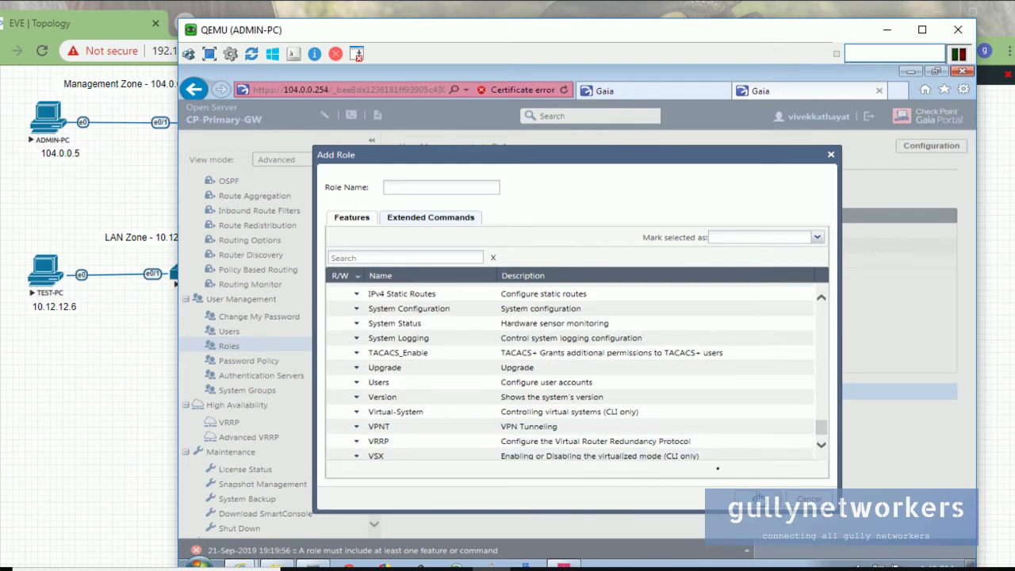
left_click(434, 189)
type("Custom_Role")
left_click(757, 500)
left_click(507, 234)
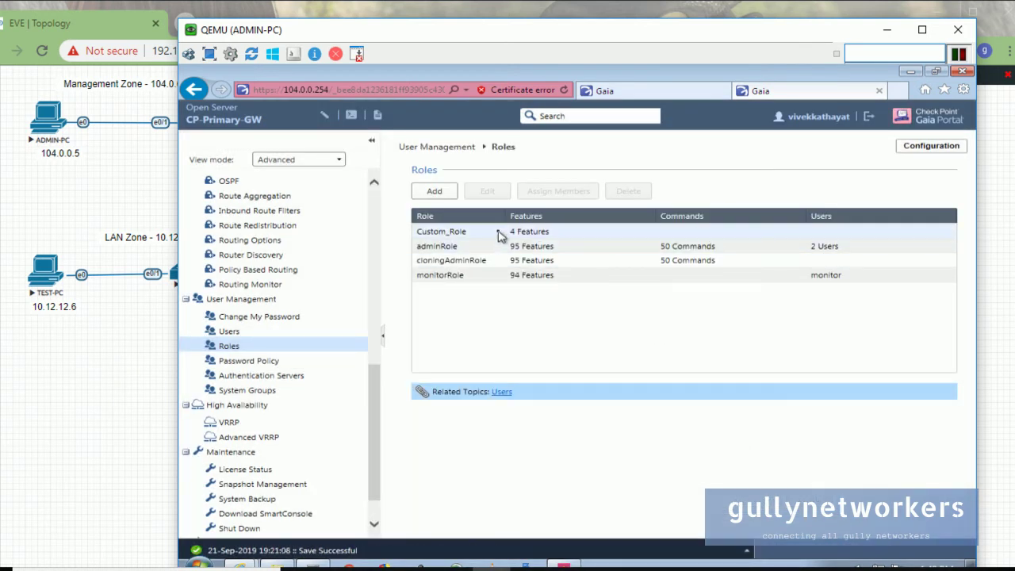
Step: Edit Custom_Role to activate the ifconfig extended command and save it
double_click(552, 236)
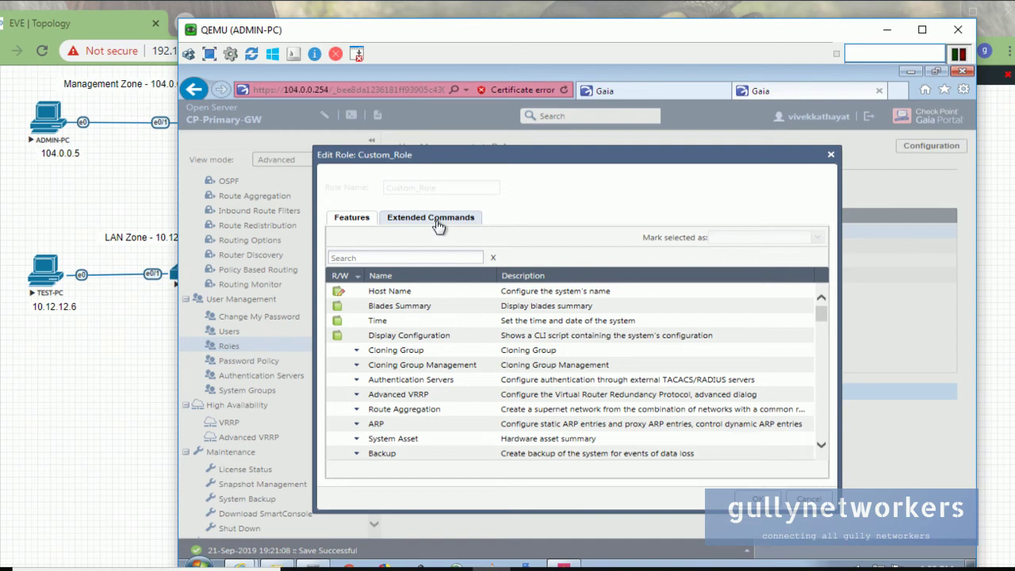
left_click(439, 226)
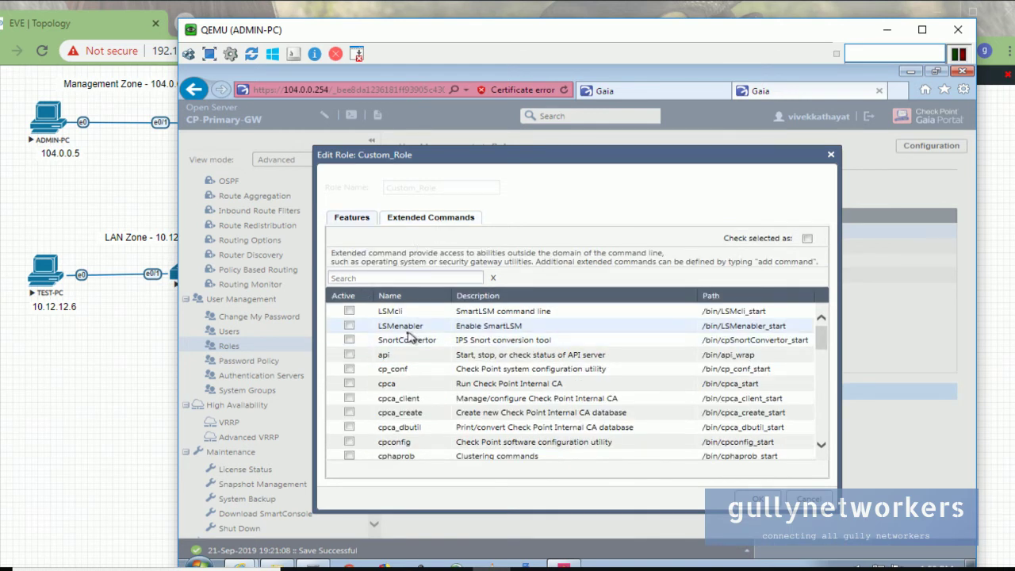
scroll(410, 337, "down", 3)
scroll(416, 341, "down", 1)
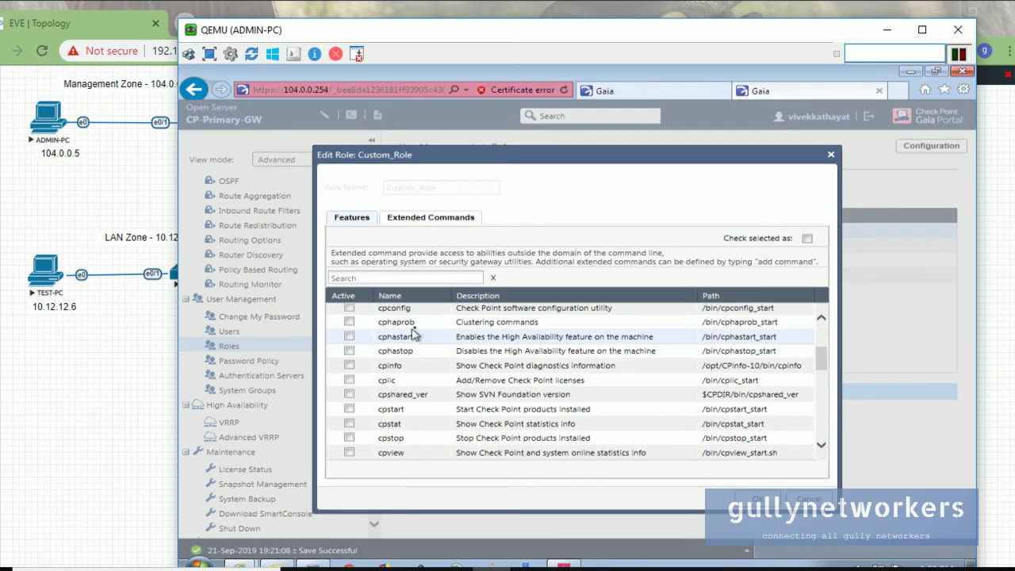
scroll(442, 335, "down", 3)
scroll(455, 388, "down", 3)
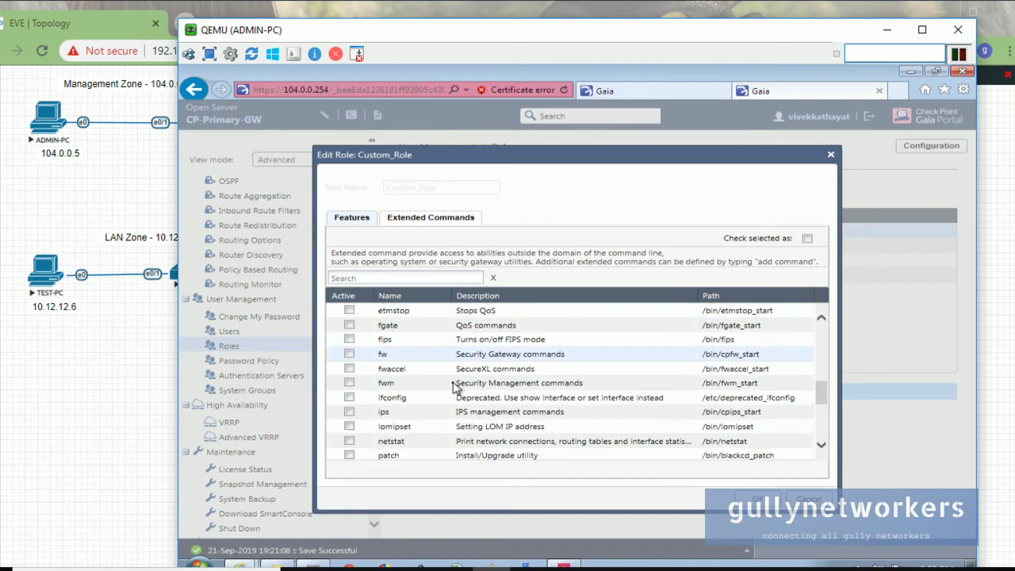
left_click(349, 397)
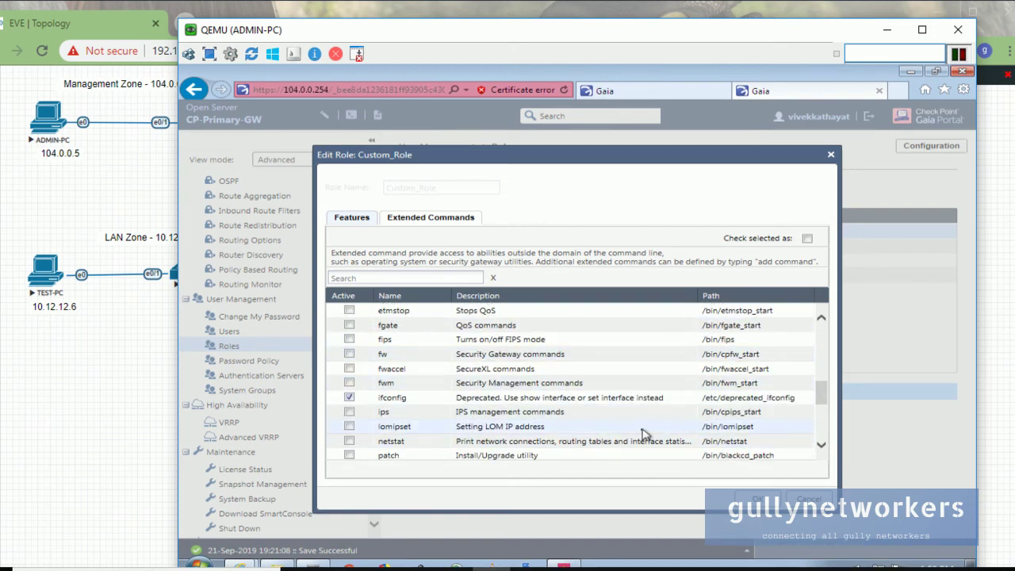
left_click(751, 497)
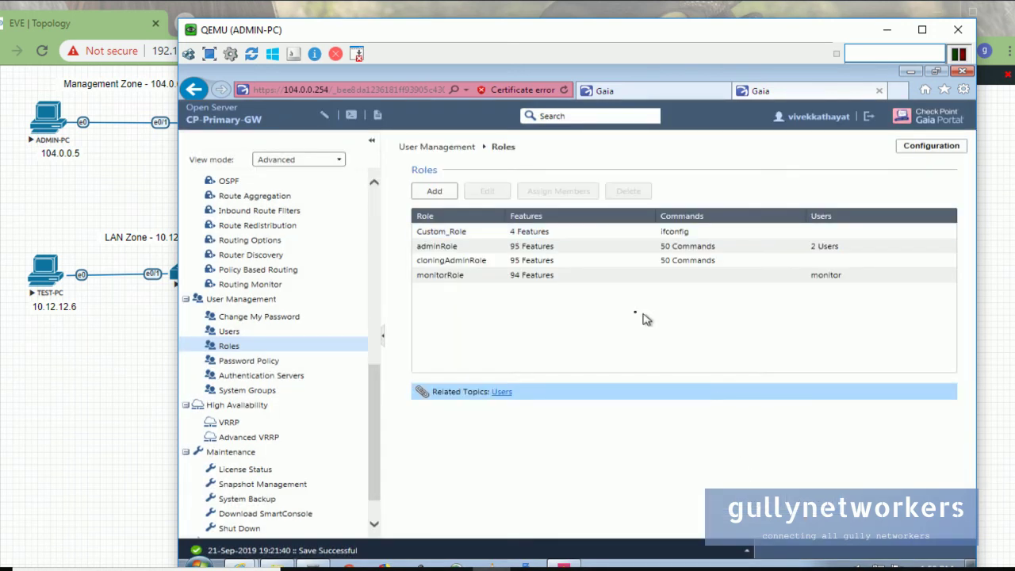
Step: Swap the user's adminRole for Custom_Role, save the change, and sign out
left_click(289, 334)
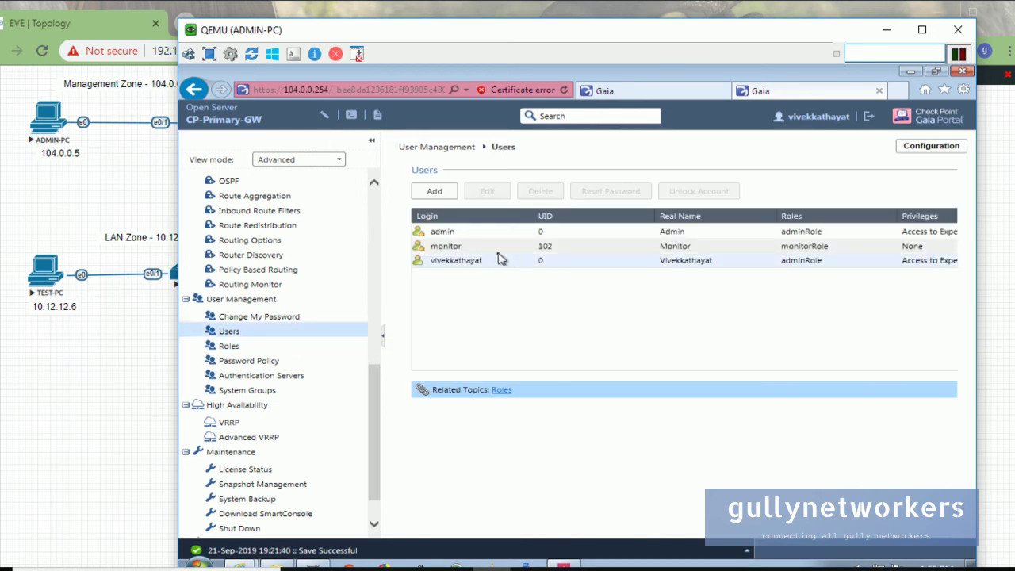
double_click(489, 261)
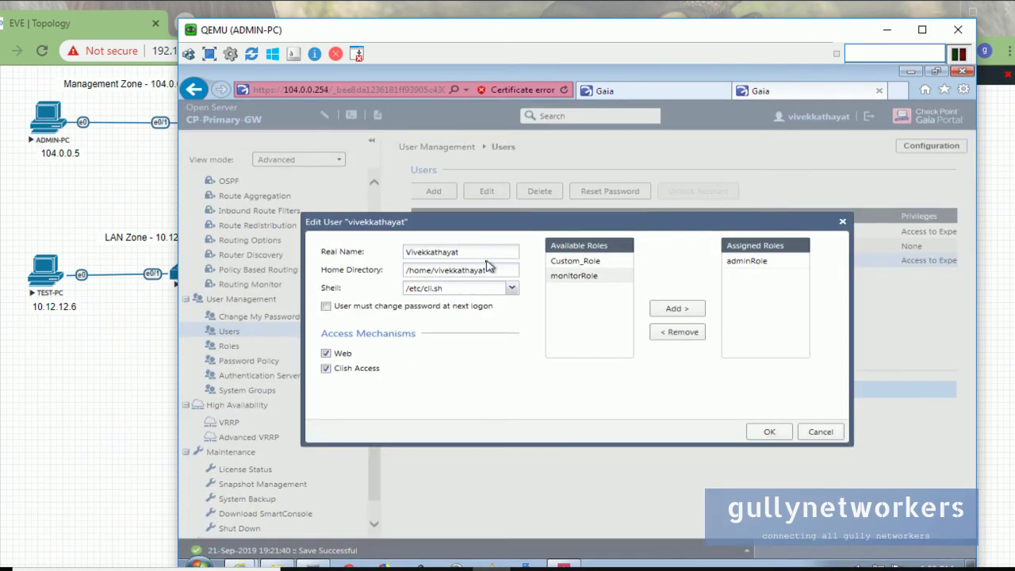
left_click(746, 262)
left_click(681, 332)
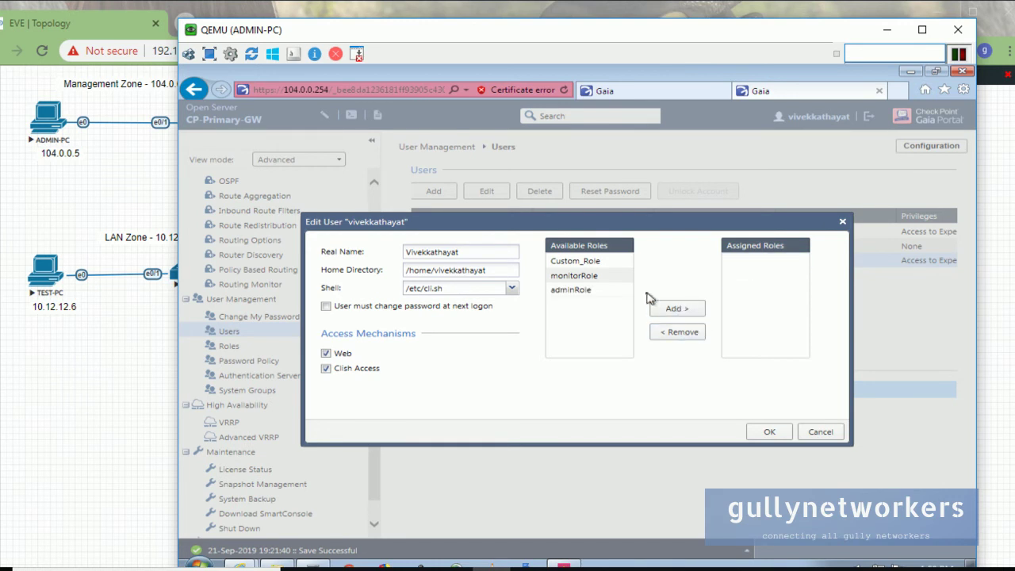
left_click(605, 266)
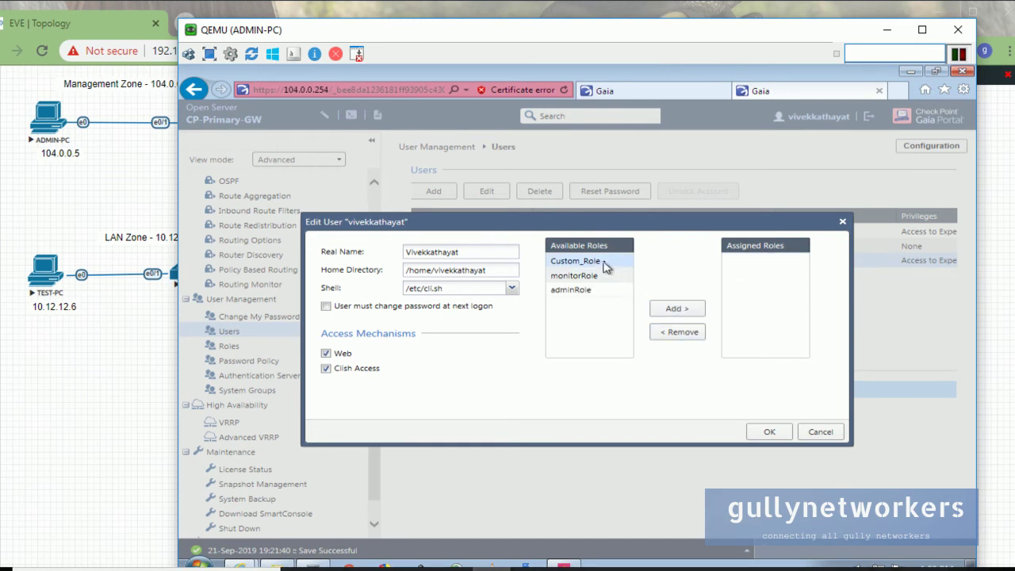
left_click(677, 307)
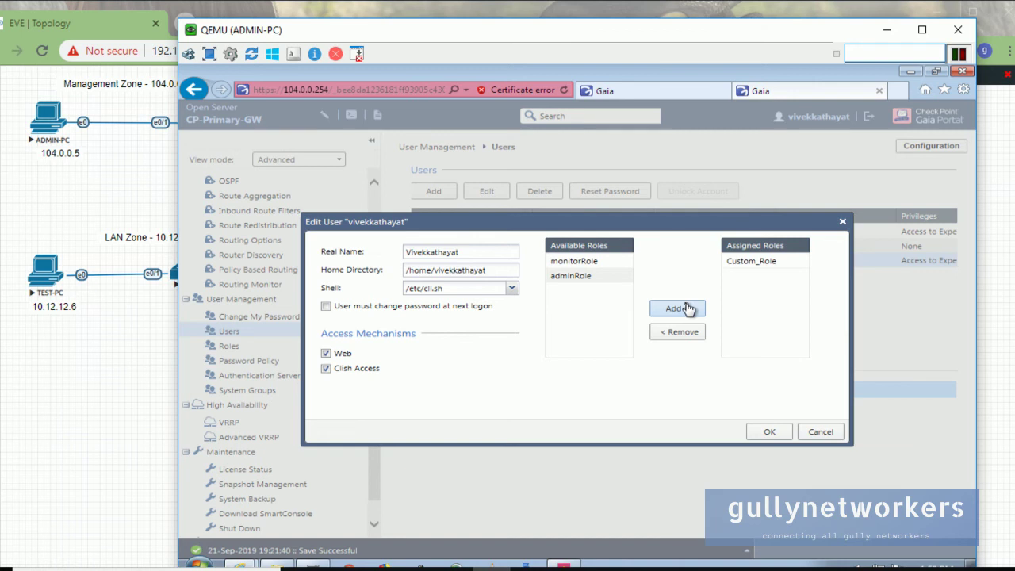
left_click(762, 436)
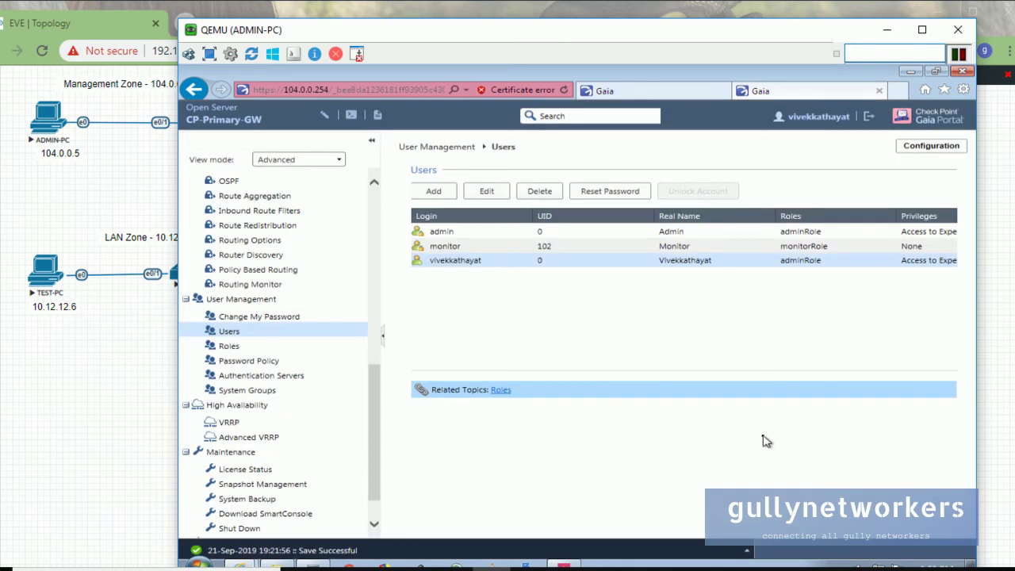
left_click(869, 116)
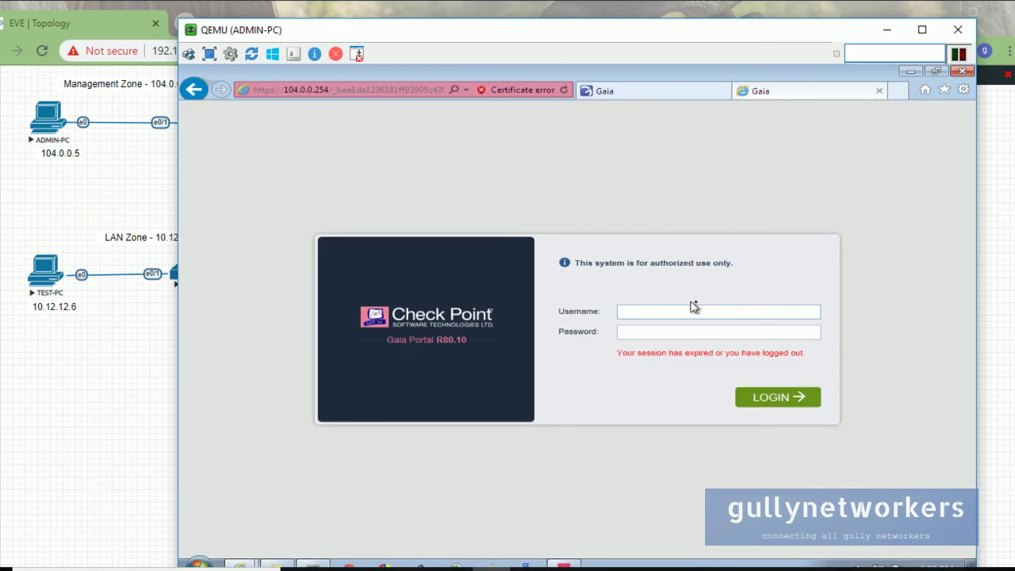
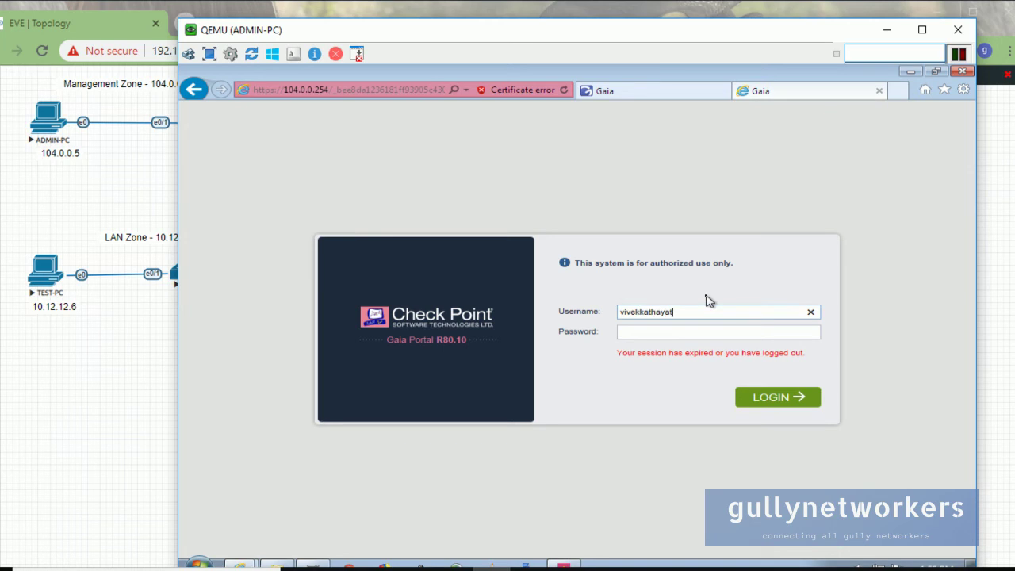
Step: Log back in as the Custom_Role user with the user's password
key("Tab")
left_click(812, 336)
left_click(781, 396)
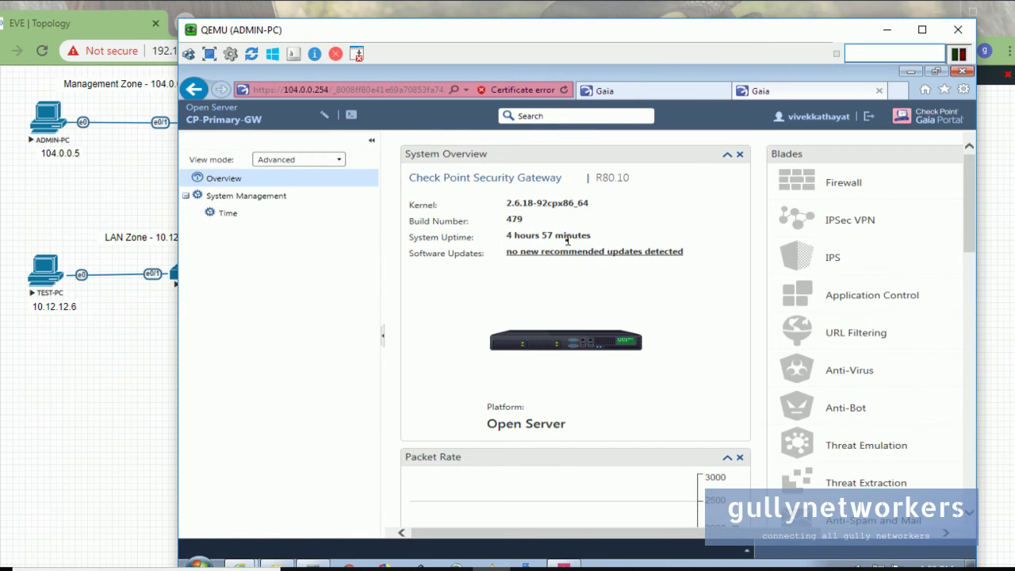
Step: Maximize the QEMU window to full screen and dismiss the Try me! search tip
left_click(921, 29)
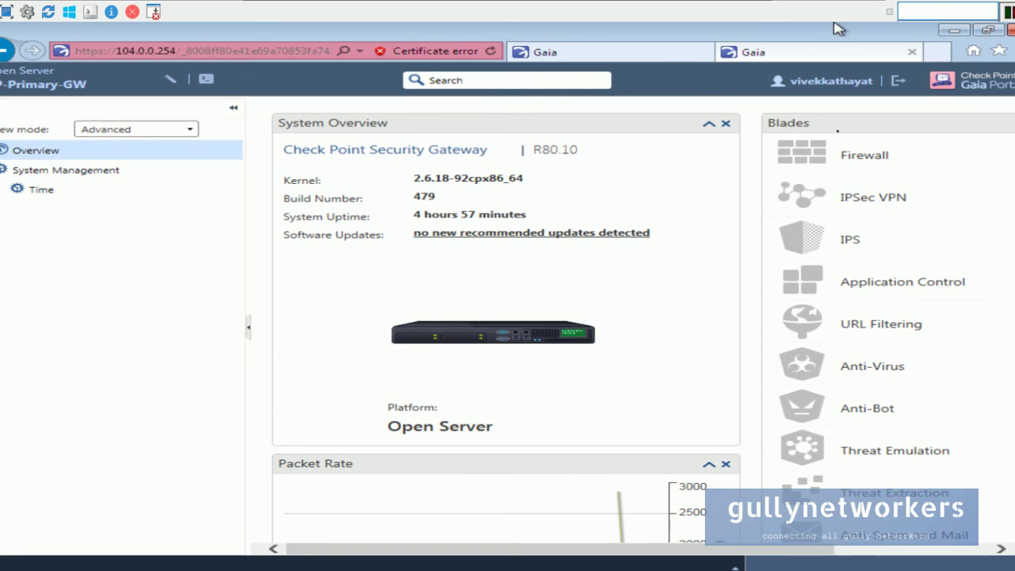
scroll(508, 317, "down", 5)
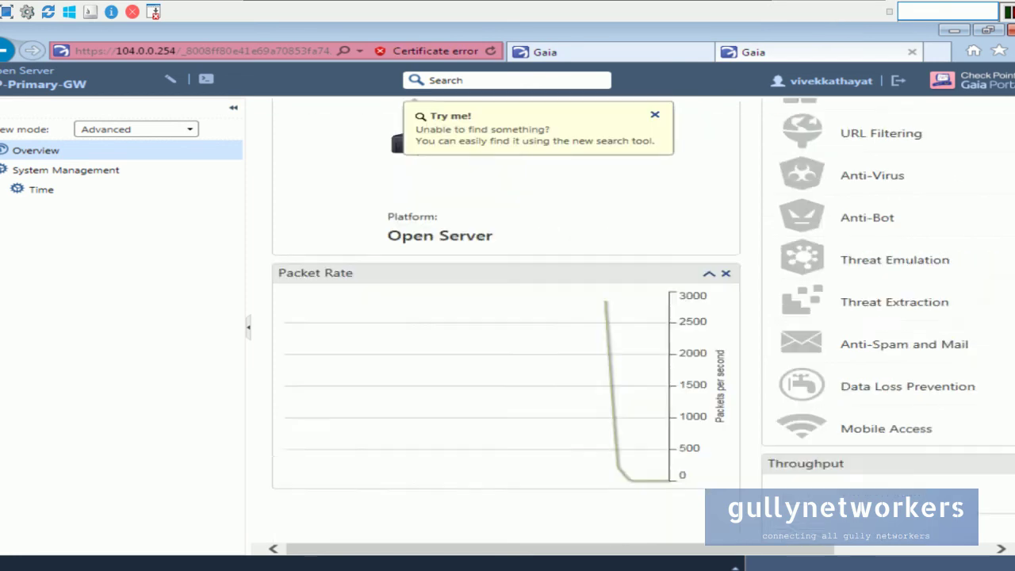
scroll(963, 131, "up", 5)
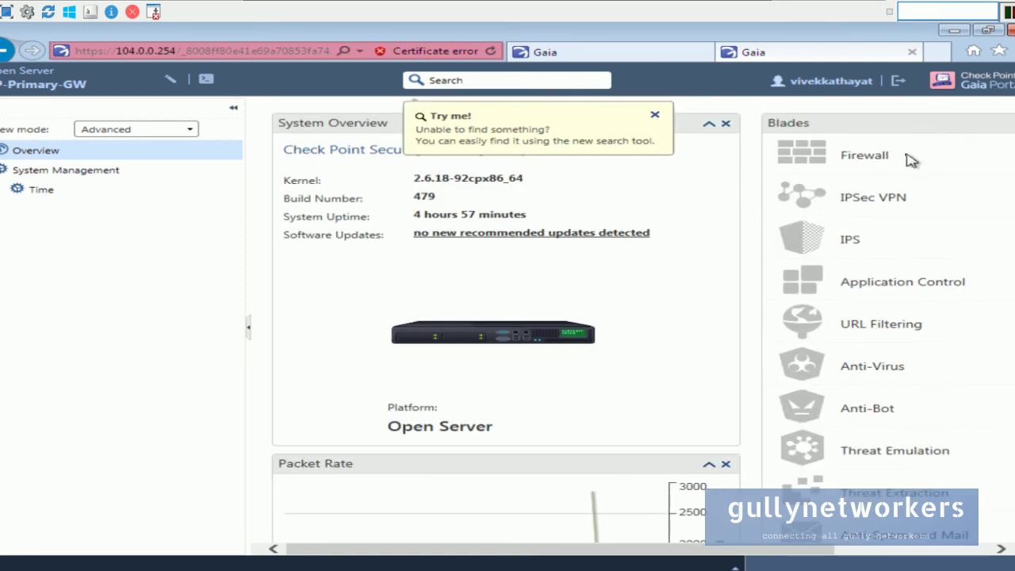
left_click(654, 115)
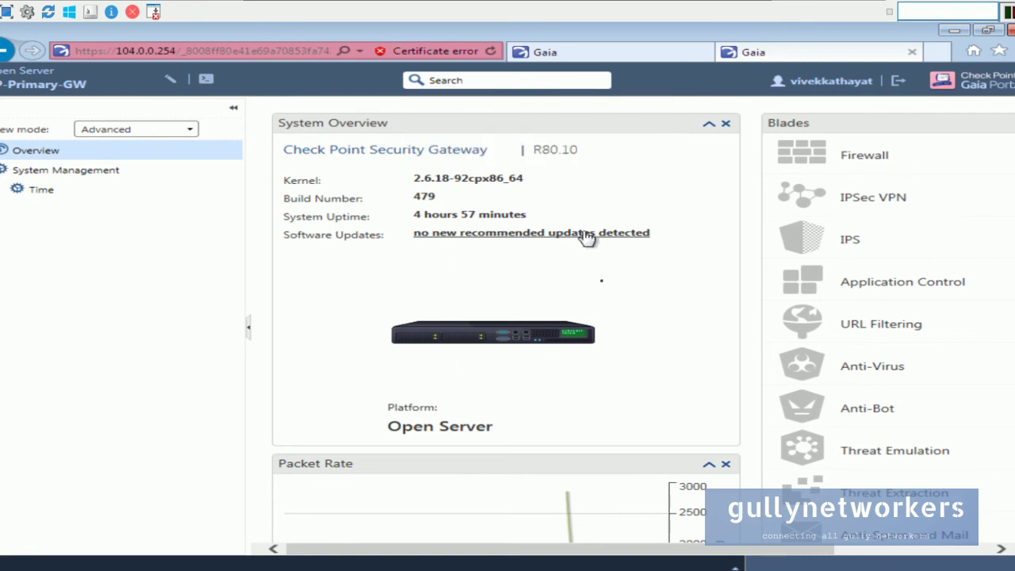
Step: Confirm the Time page shows the read-only mode notice, then return to Overview
left_click(40, 189)
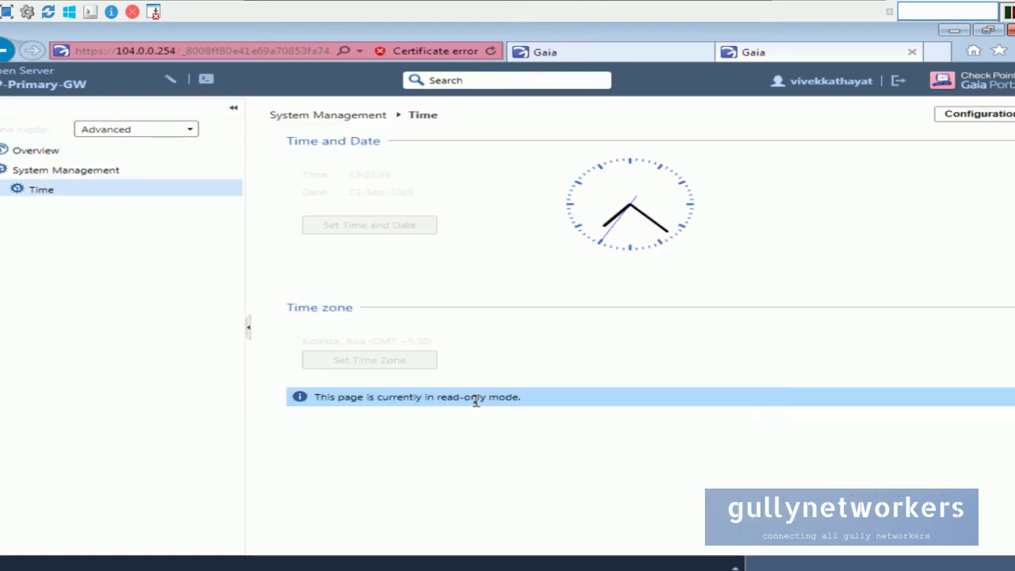
left_click_drag(377, 401, 499, 411)
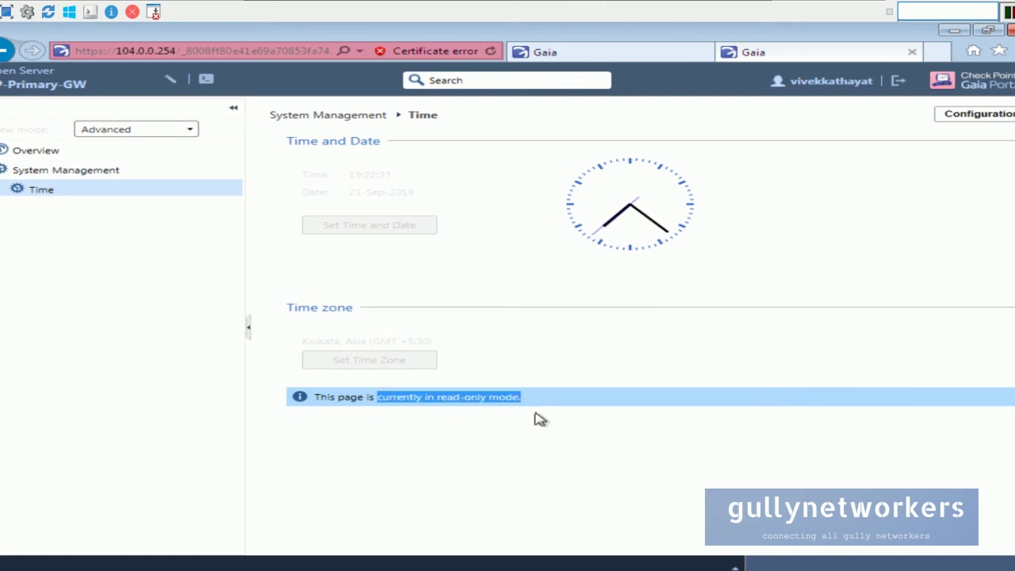
left_click(87, 152)
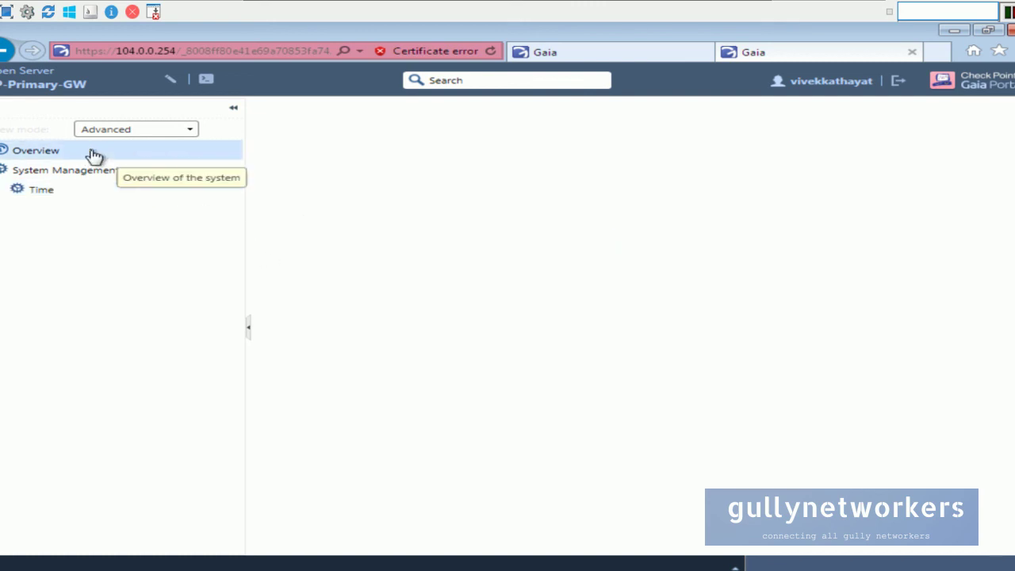